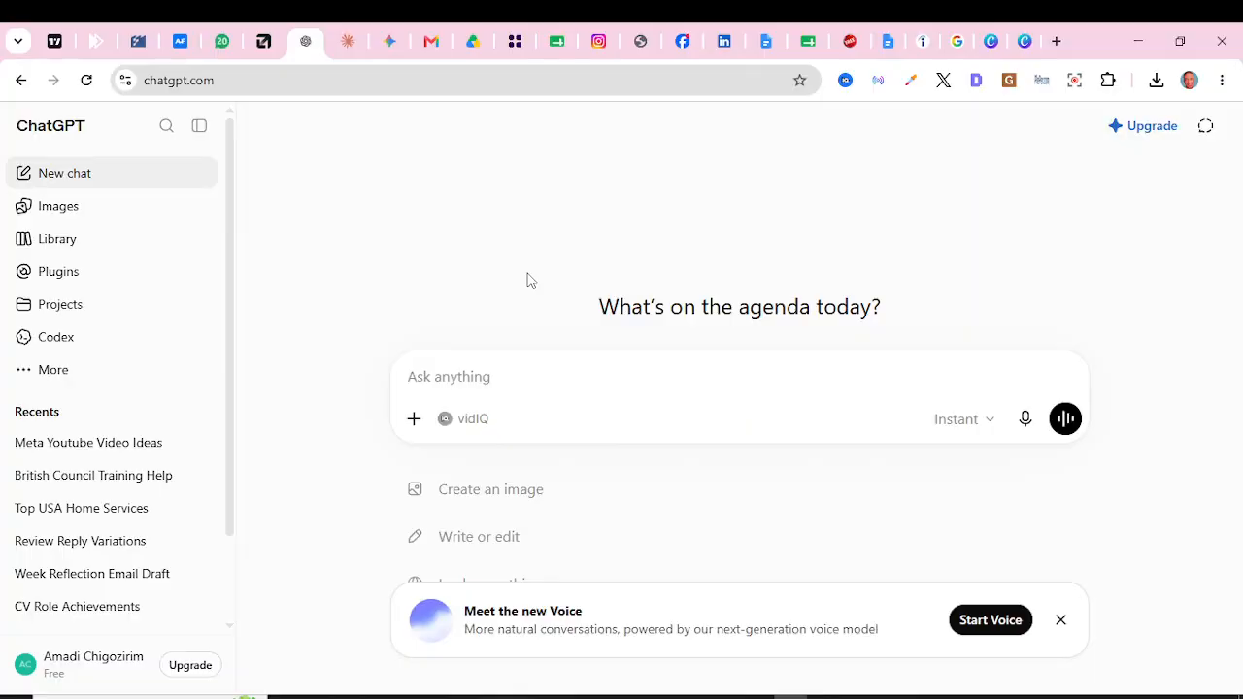
Step: Search the ChatGPT plugin directory for 'canva' and start adding the Canva plugin
{"action": "left_click", "coordinate": [988, 46]}
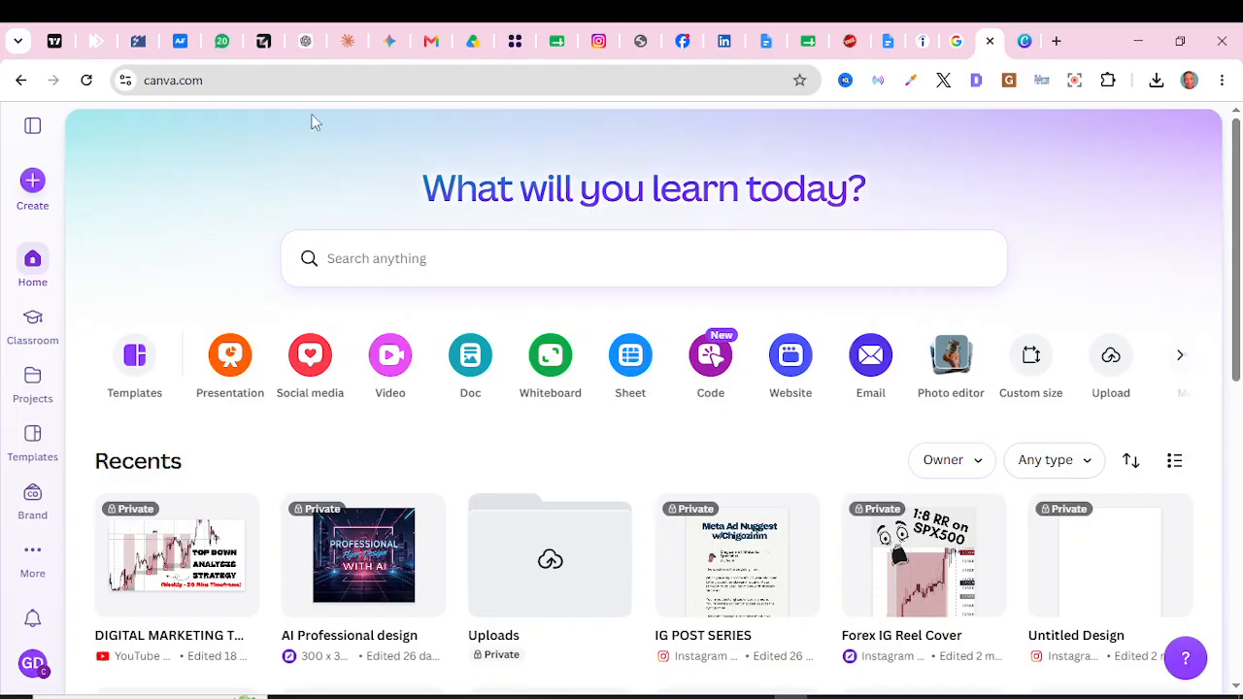
{"action": "left_click", "coordinate": [307, 43]}
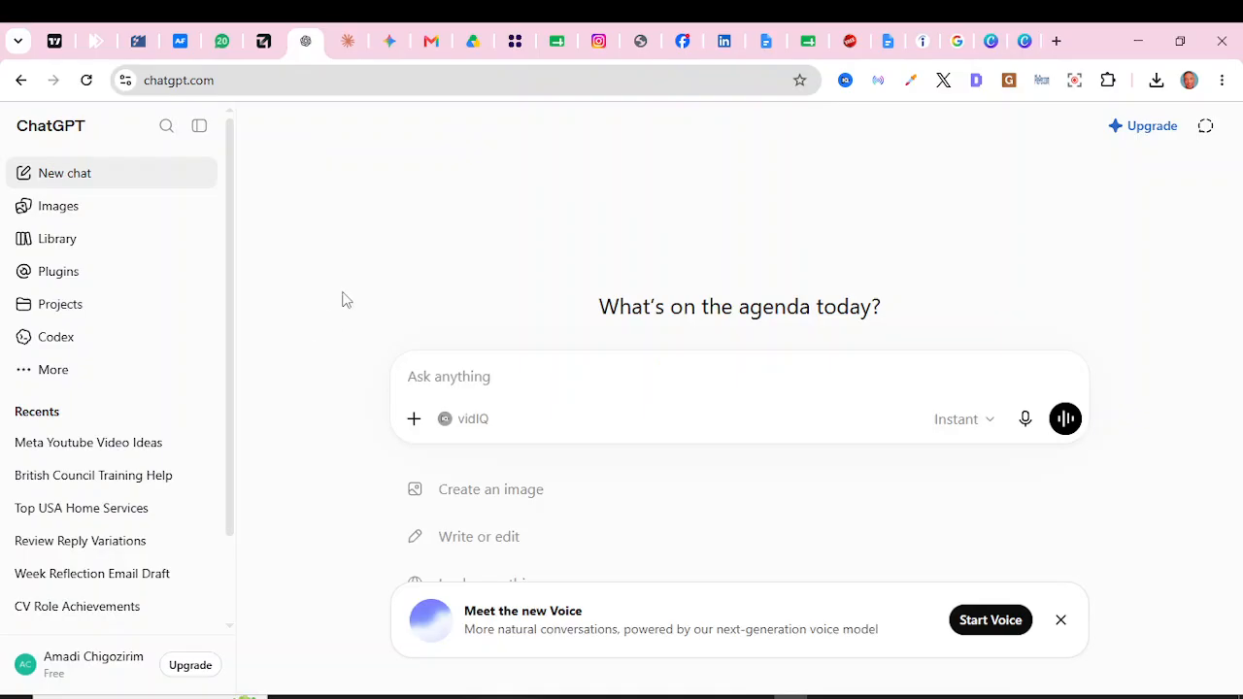
{"action": "left_click", "coordinate": [72, 281]}
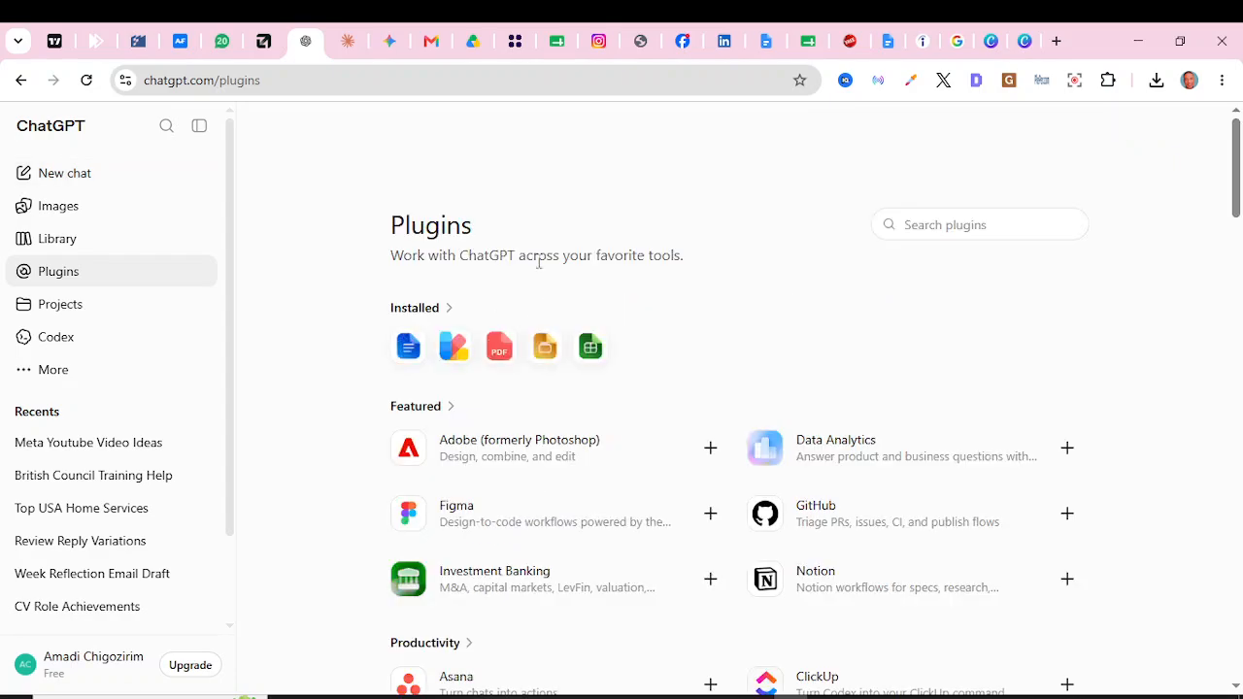
{"action": "left_click", "coordinate": [915, 228]}
{"action": "type", "text": "canva"}
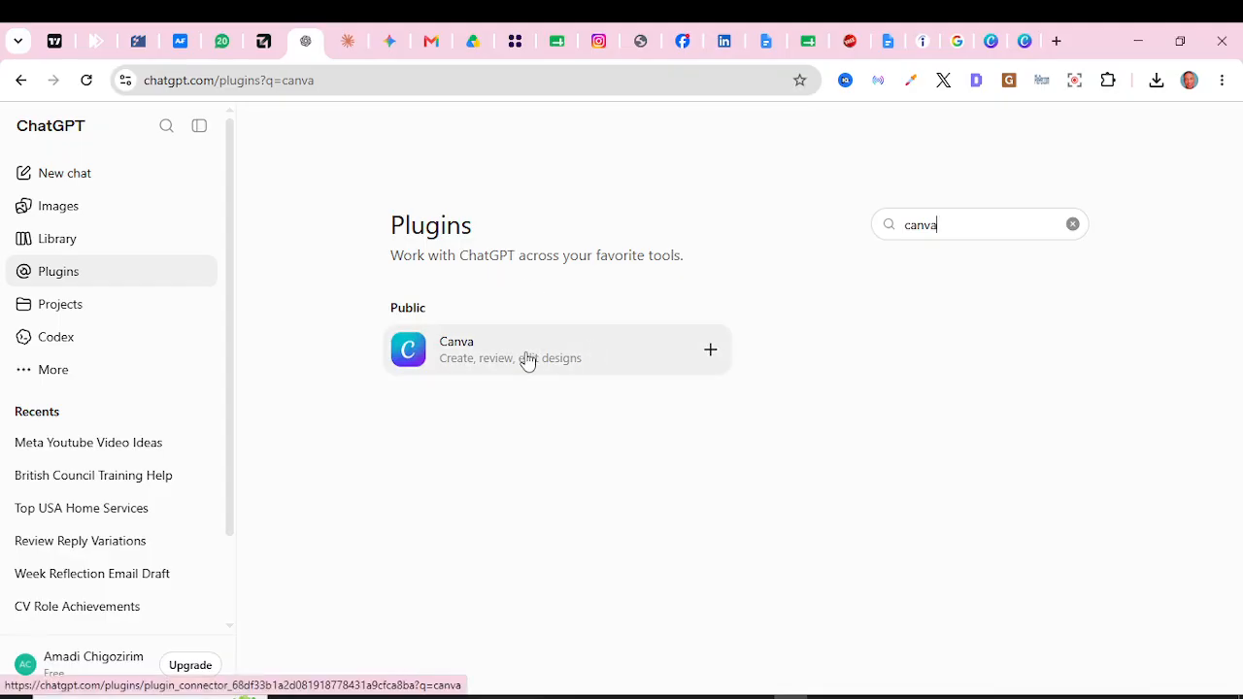
{"action": "left_click", "coordinate": [710, 352]}
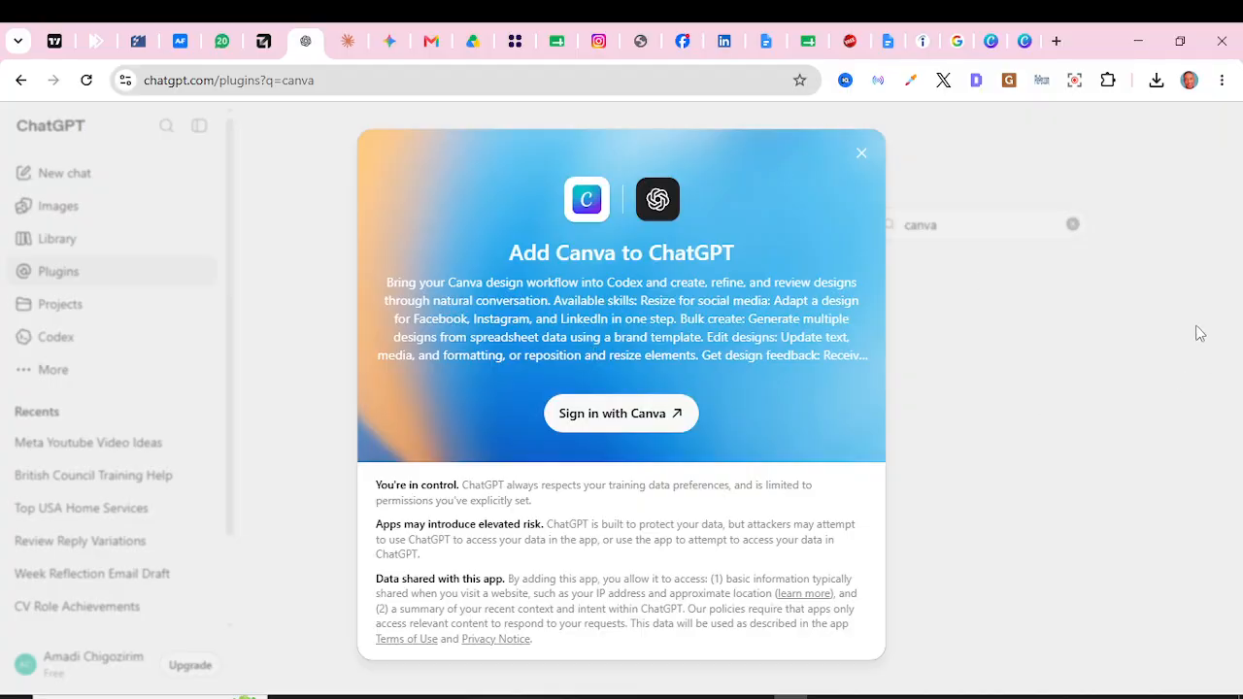
Step: Sign in with Canva and allow ChatGPT access to the Canva account
{"action": "left_click", "coordinate": [621, 418]}
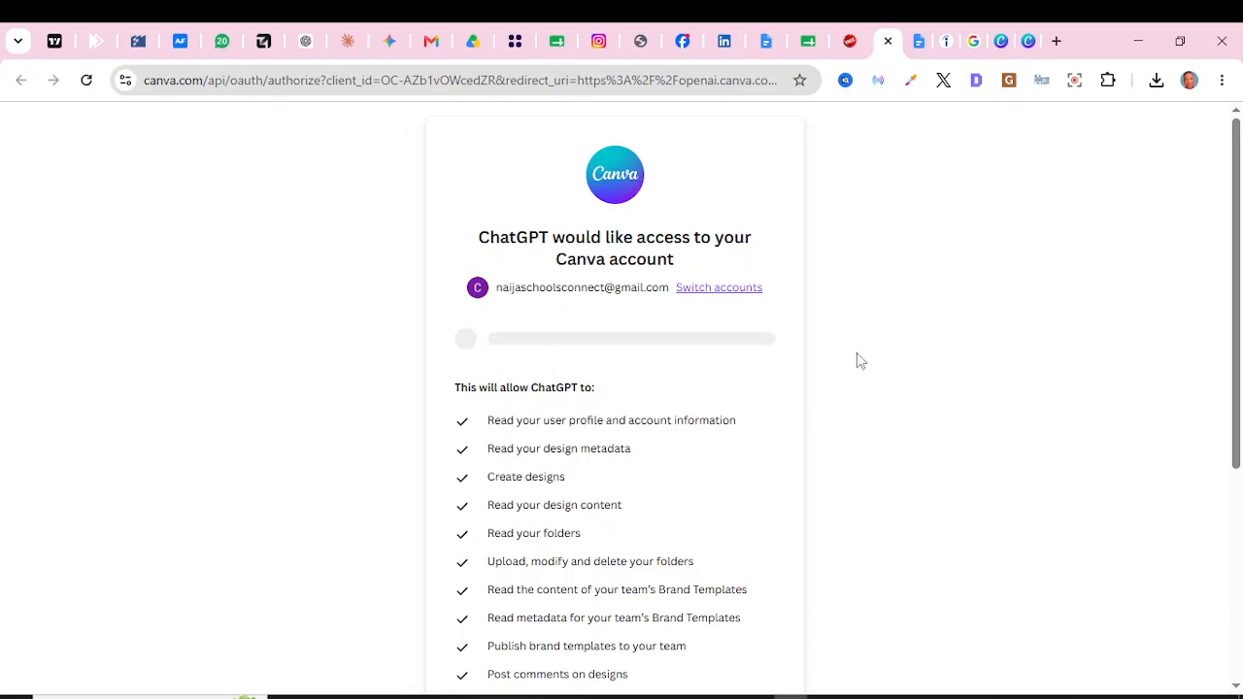
{"action": "left_click_drag", "start_coordinate": [1242, 337], "coordinate": [1242, 584]}
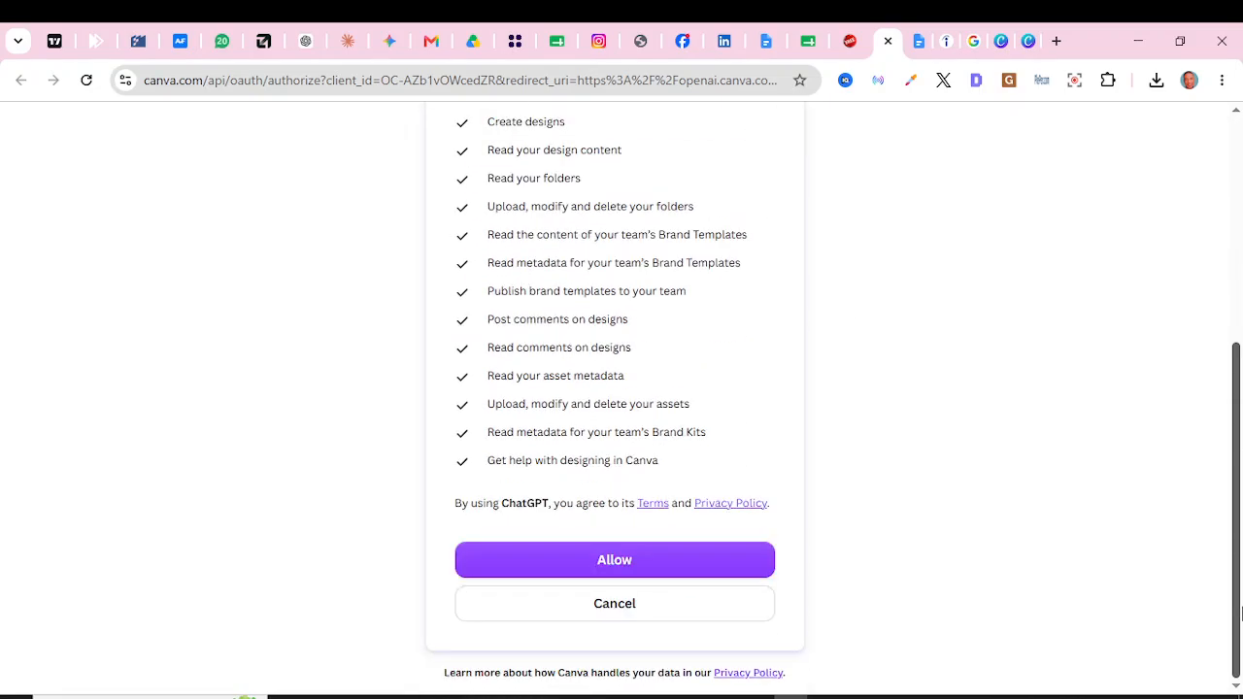
{"action": "left_click", "coordinate": [649, 569]}
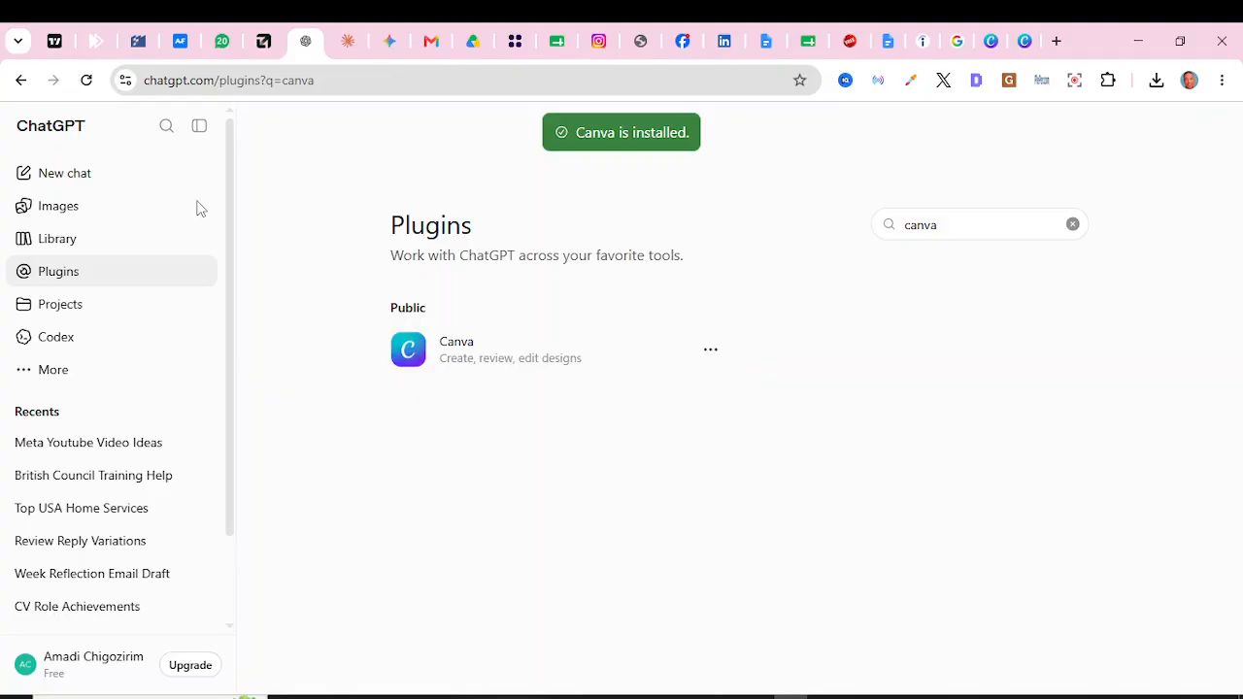
Step: Start a new ChatGPT chat, then switch to Gemini's YouTube Thumbnail Design Prompts conversation
{"action": "left_click", "coordinate": [90, 184]}
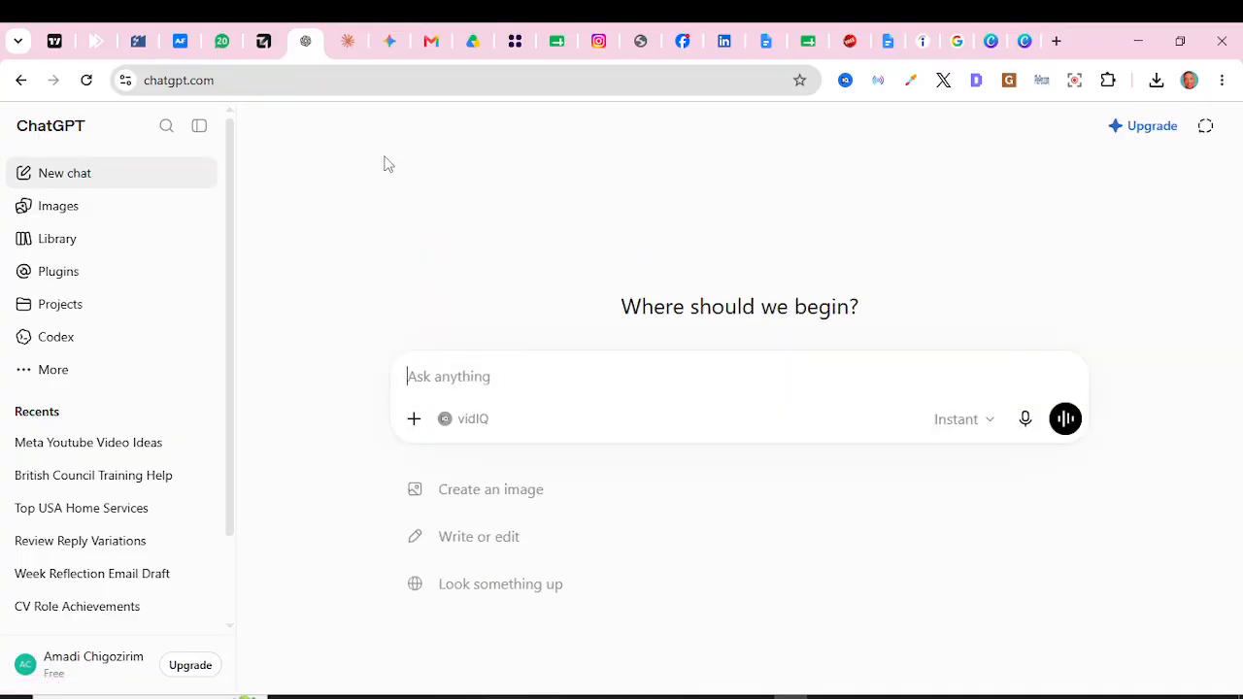
{"action": "left_click", "coordinate": [391, 42]}
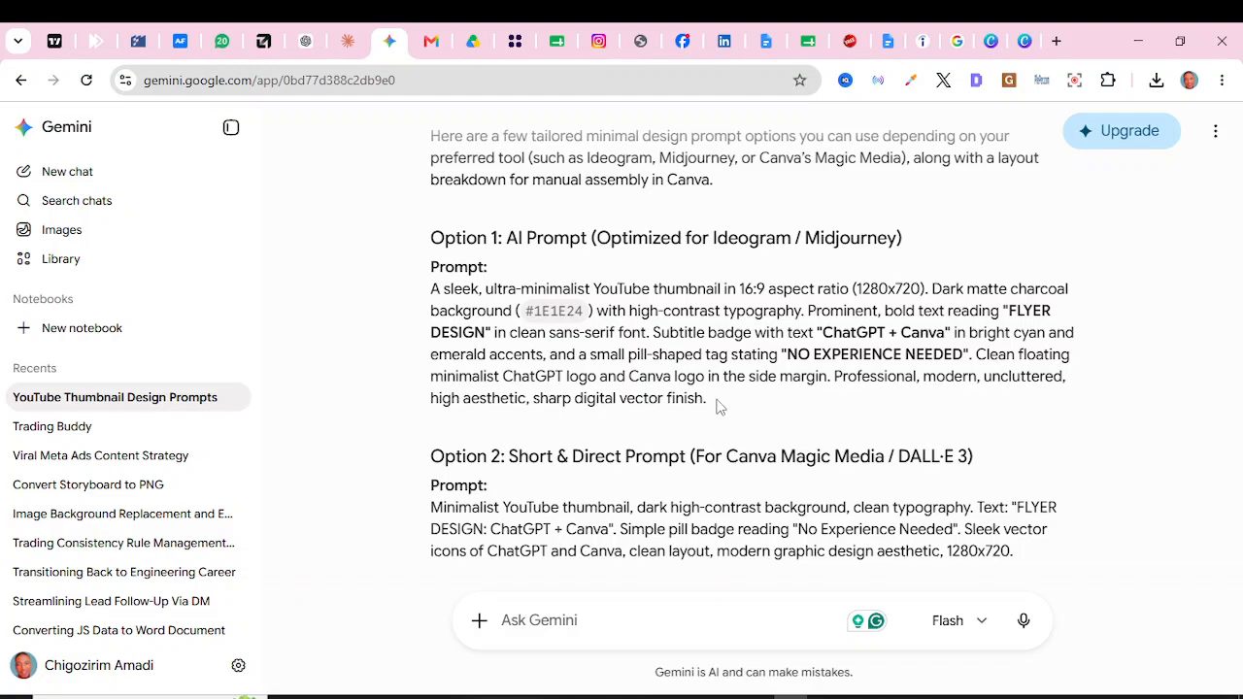
Step: Copy Gemini's Option 1 'FLYER DESIGN' thumbnail prompt and return to the new ChatGPT chat
{"action": "left_click_drag", "start_coordinate": [715, 409], "coordinate": [433, 296]}
{"action": "key", "text": "ctrl+c"}
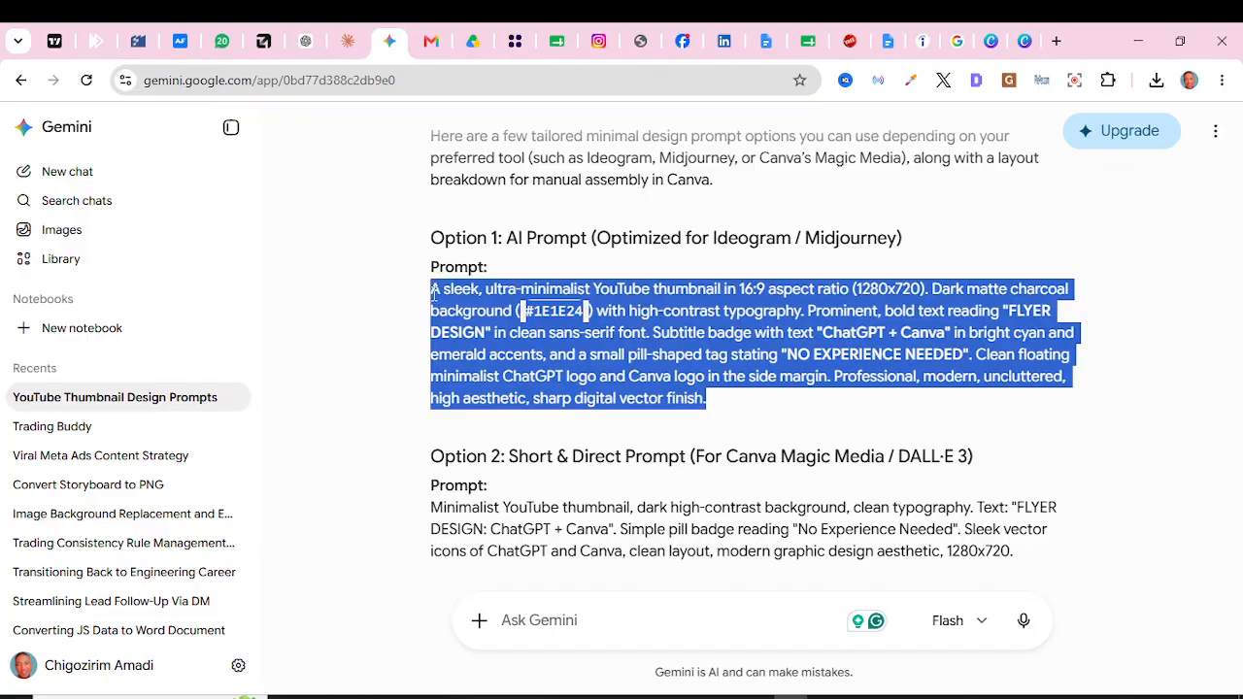
{"action": "left_click", "coordinate": [303, 46]}
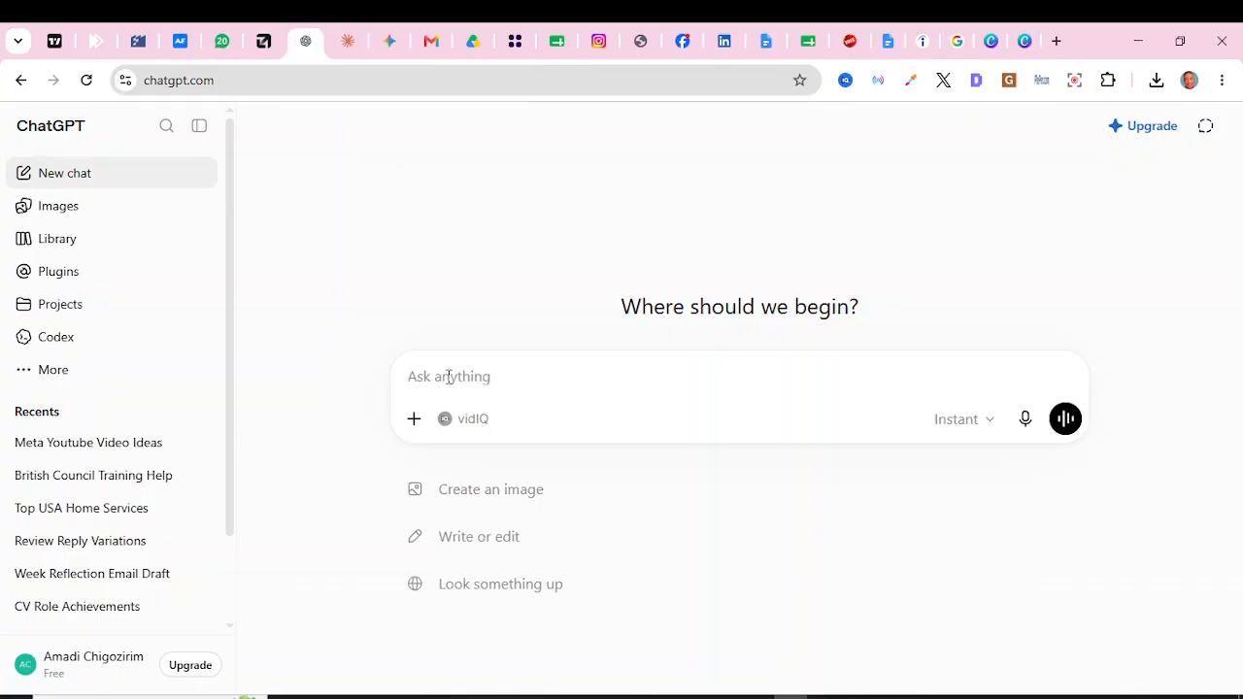
Step: Paste the Option 1 prompt into ChatGPT and send it to generate the thumbnail image
{"action": "key", "text": "ctrl+v"}
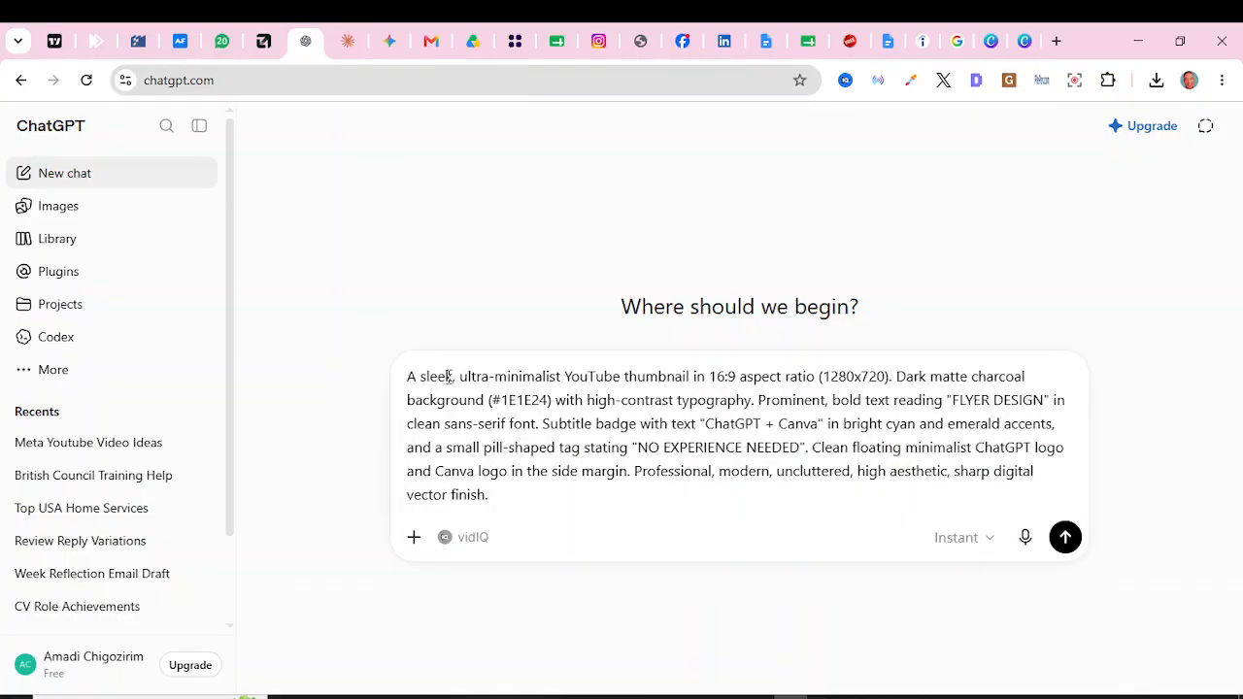
{"action": "key", "text": "Return"}
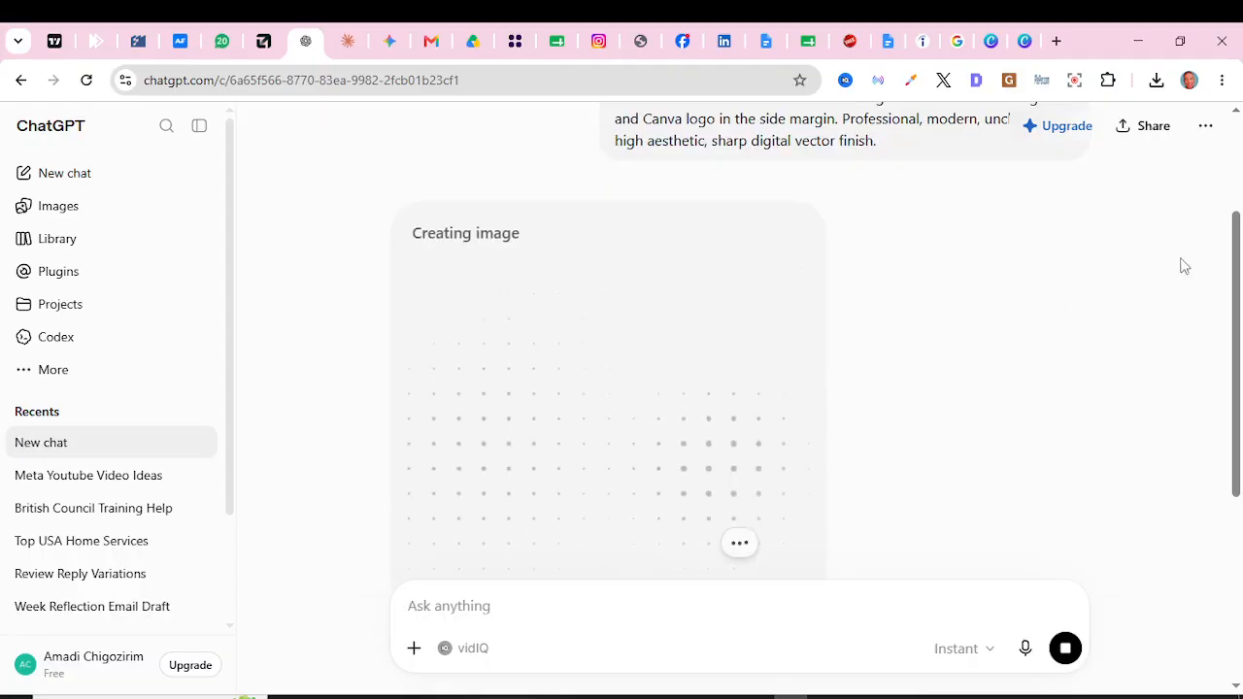
{"action": "mouse_move", "coordinate": [1235, 249]}
{"action": "left_mouse_down"}
{"action": "mouse_move", "coordinate": [1238, 297]}
{"action": "mouse_move", "coordinate": [1238, 261]}
{"action": "left_mouse_up"}
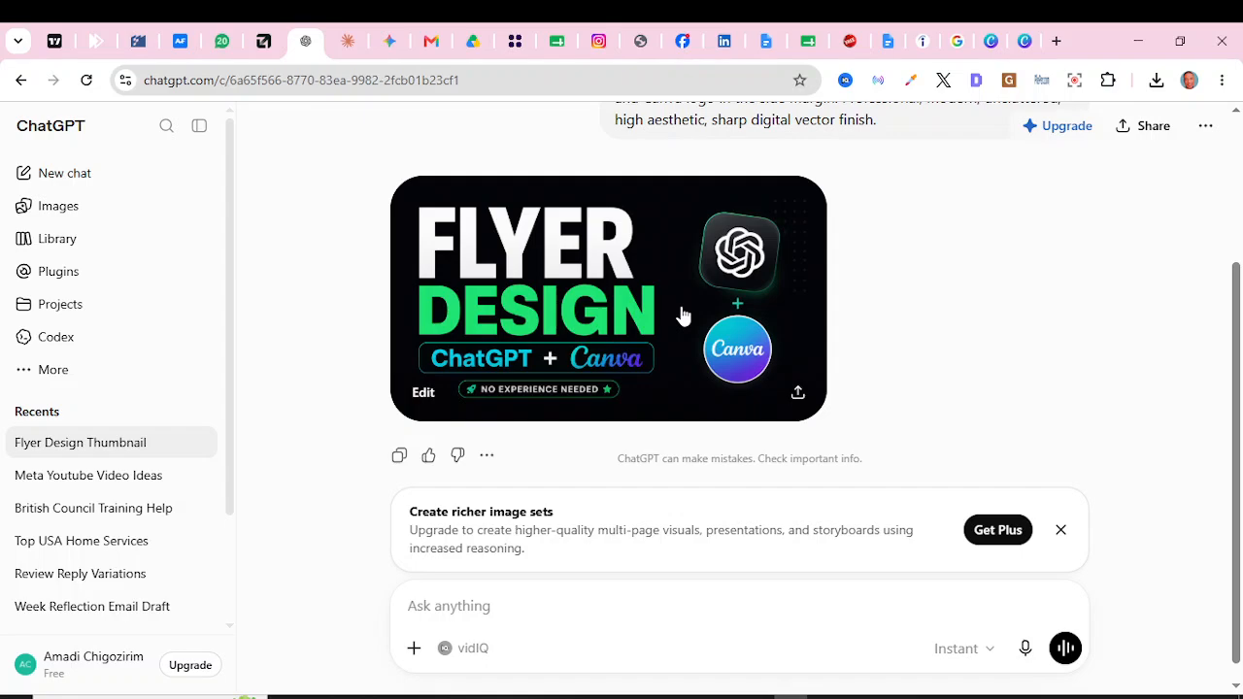
{"action": "mouse_move", "coordinate": [1239, 412]}
{"action": "left_mouse_down"}
{"action": "mouse_move", "coordinate": [1238, 393]}
{"action": "mouse_move", "coordinate": [1239, 426]}
{"action": "left_mouse_up"}
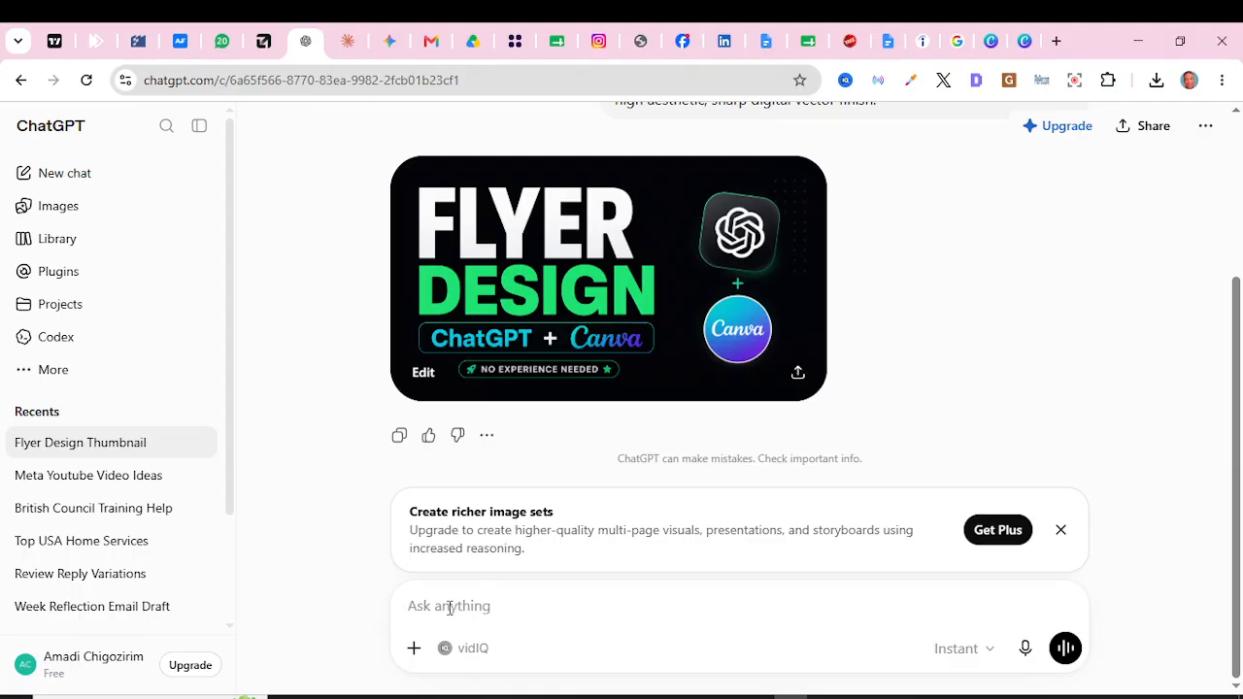
{"action": "type", "text": "@"}
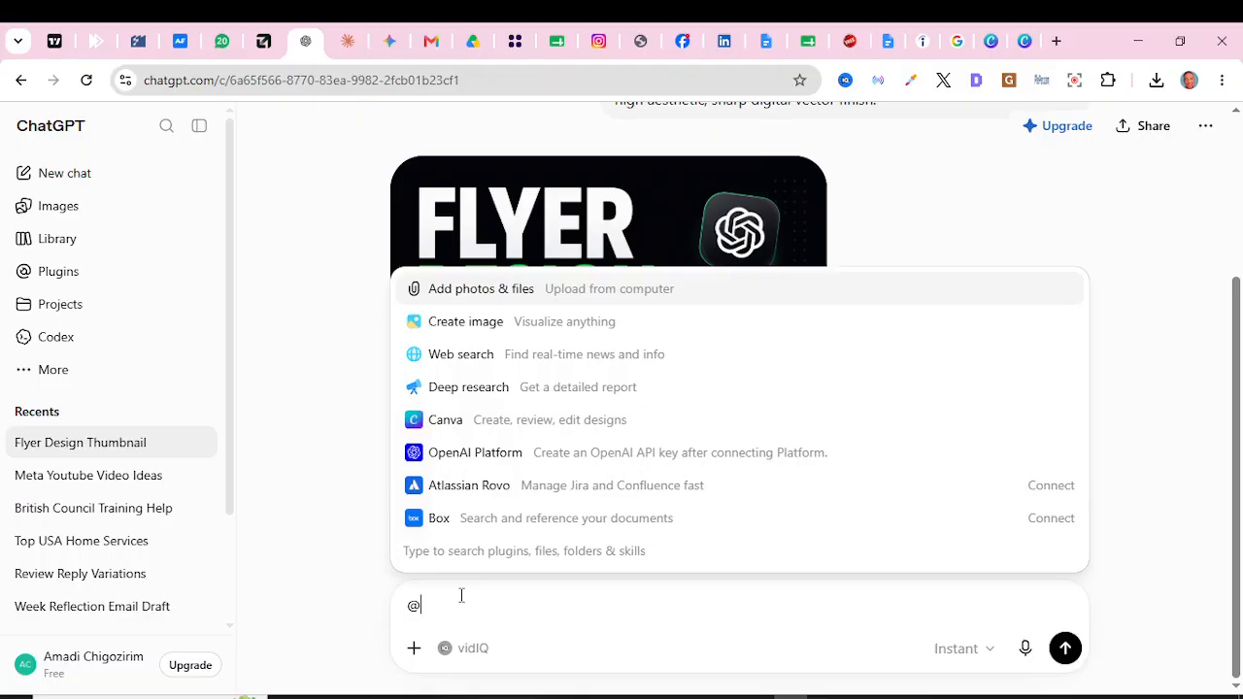
{"action": "type", "text": "canva"}
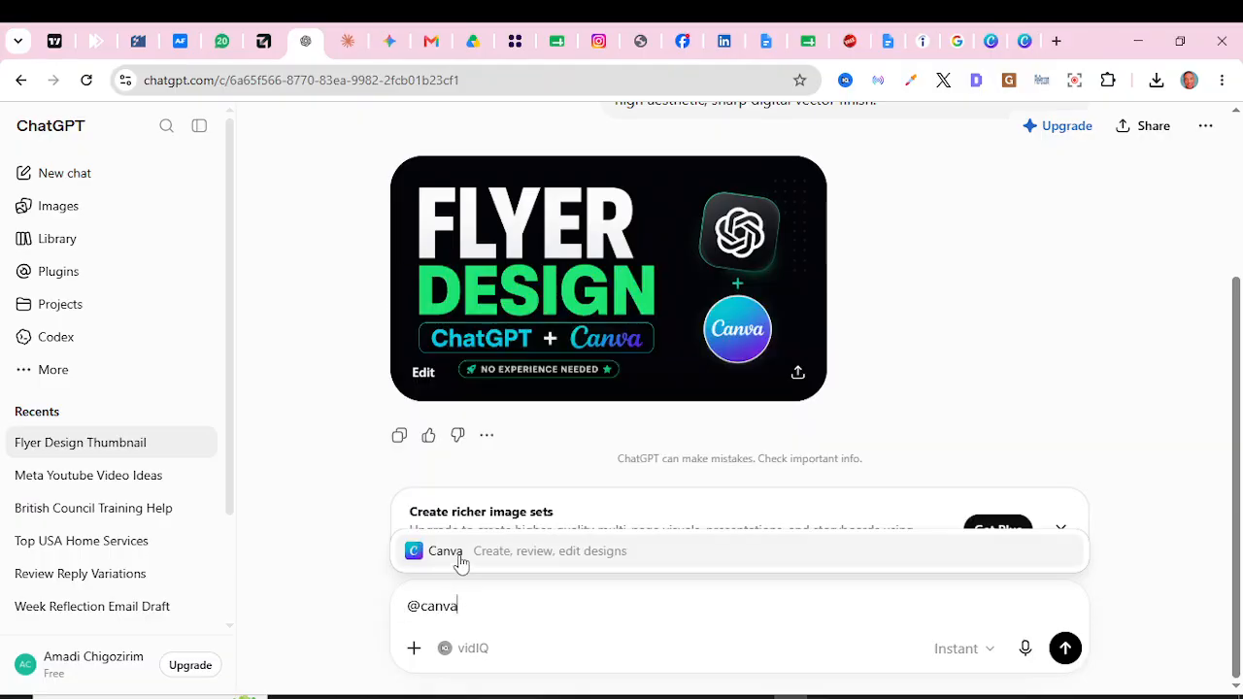
{"action": "left_click", "coordinate": [460, 552]}
{"action": "type", "text": "mak"}
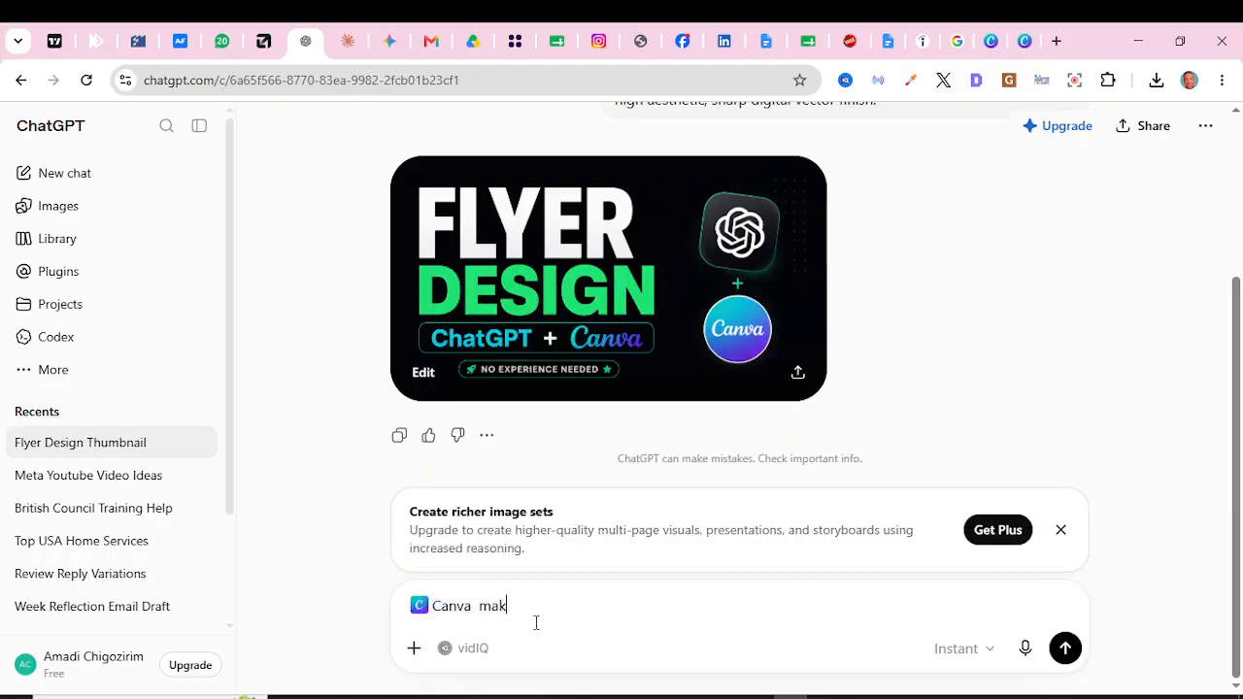
{"action": "type", "text": "e this editable"}
{"action": "key", "text": "Return"}
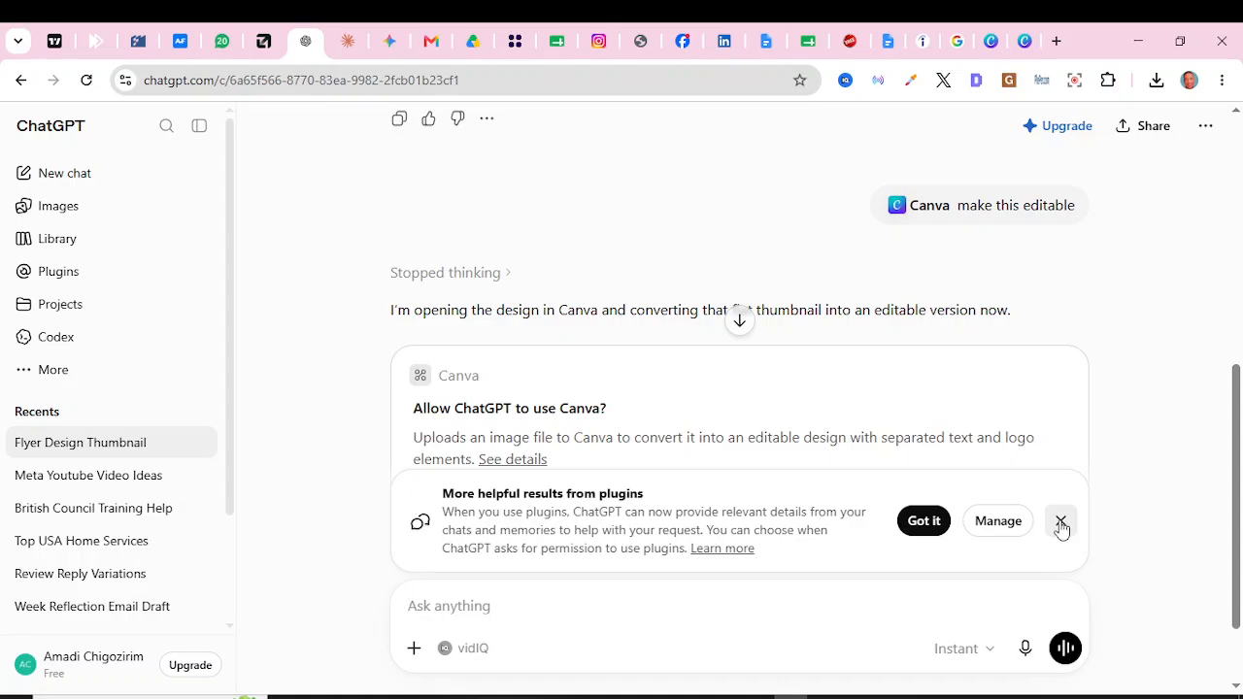
{"action": "left_click", "coordinate": [933, 522]}
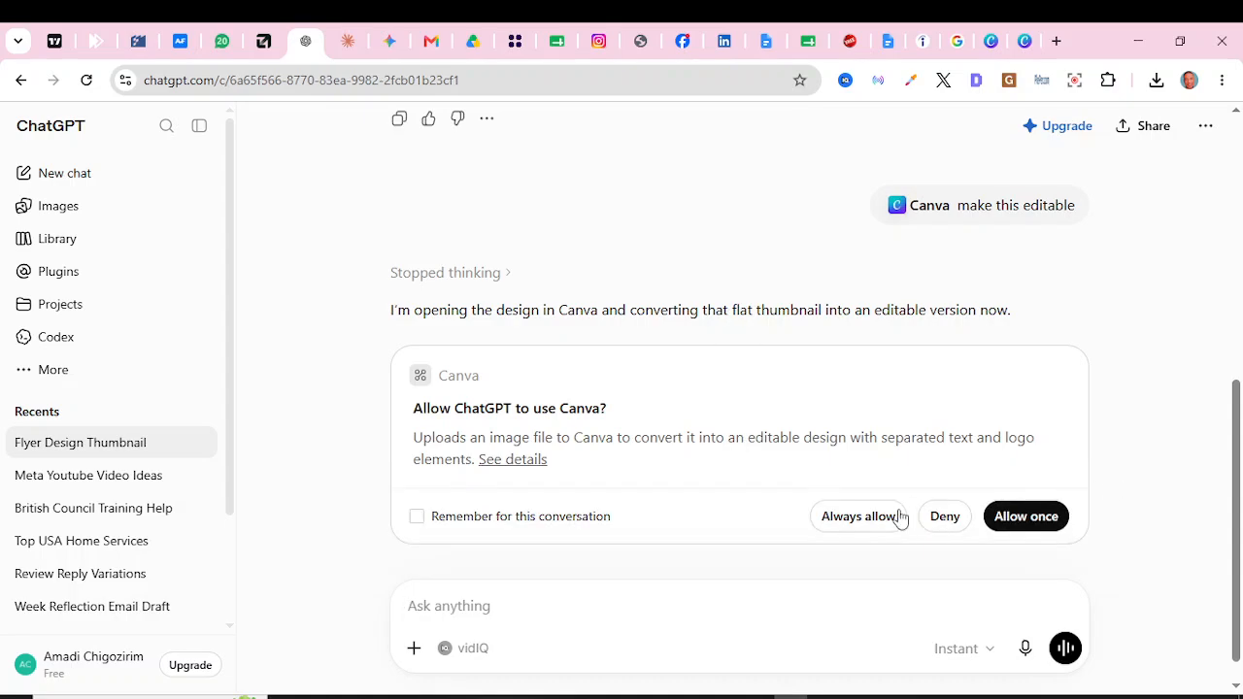
{"action": "left_click", "coordinate": [864, 520]}
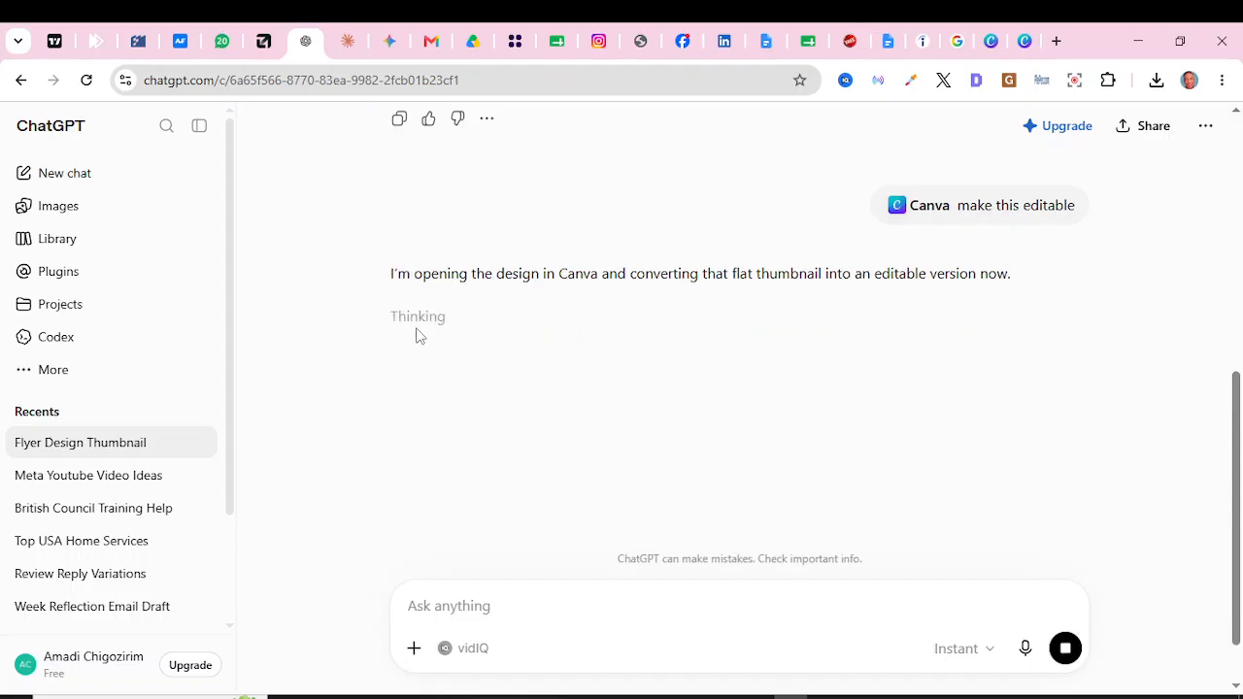
{"action": "left_click_drag", "start_coordinate": [1236, 413], "coordinate": [1237, 435]}
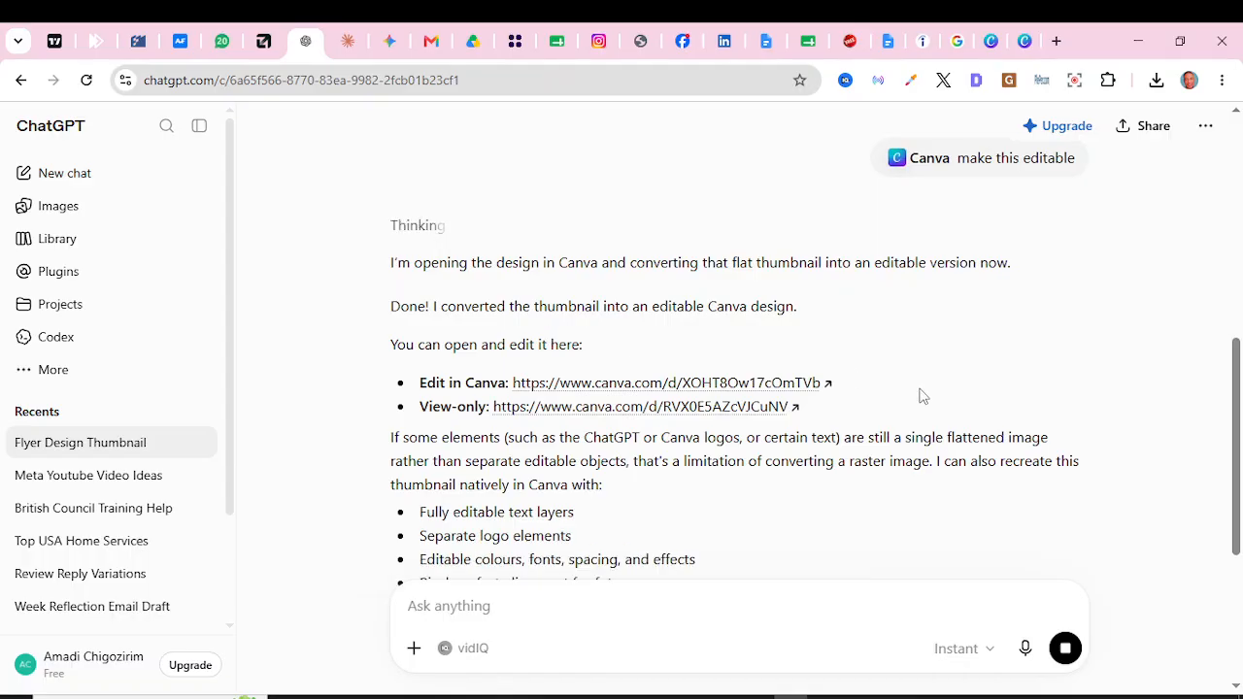
{"action": "left_click_drag", "start_coordinate": [1235, 408], "coordinate": [1236, 437]}
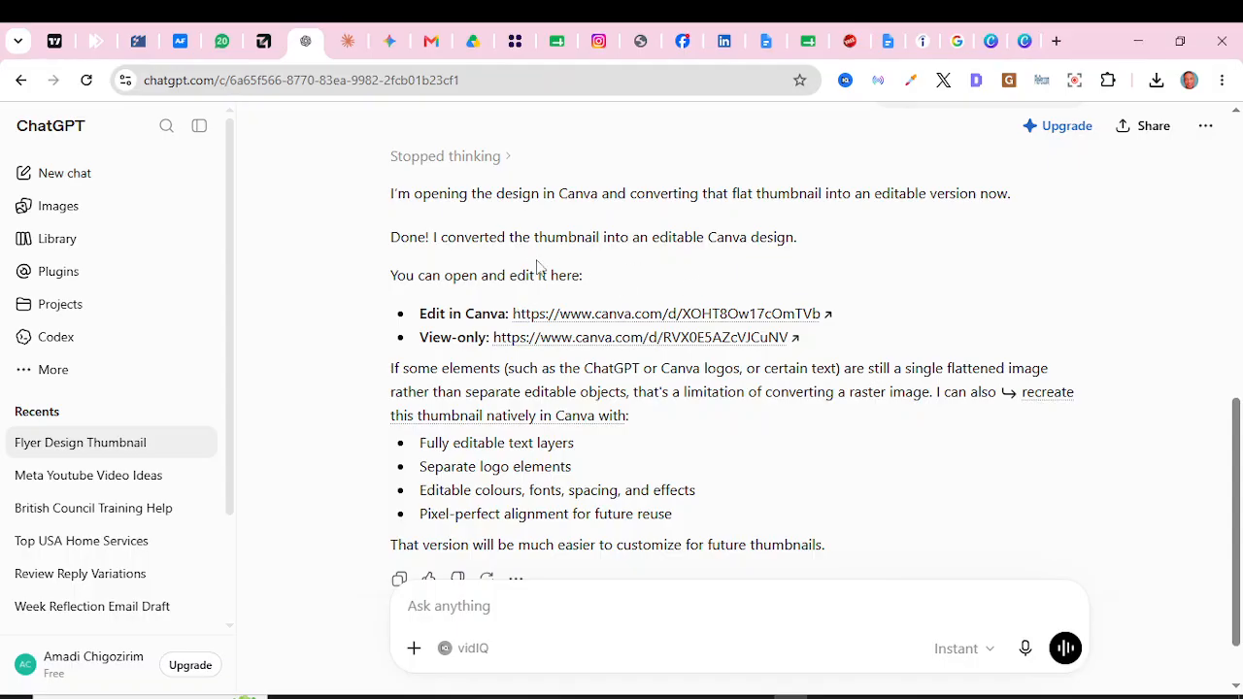
Step: Open the design in Canva and check FLYER, logo, background and DESIGN select separately
{"action": "left_click", "coordinate": [586, 324]}
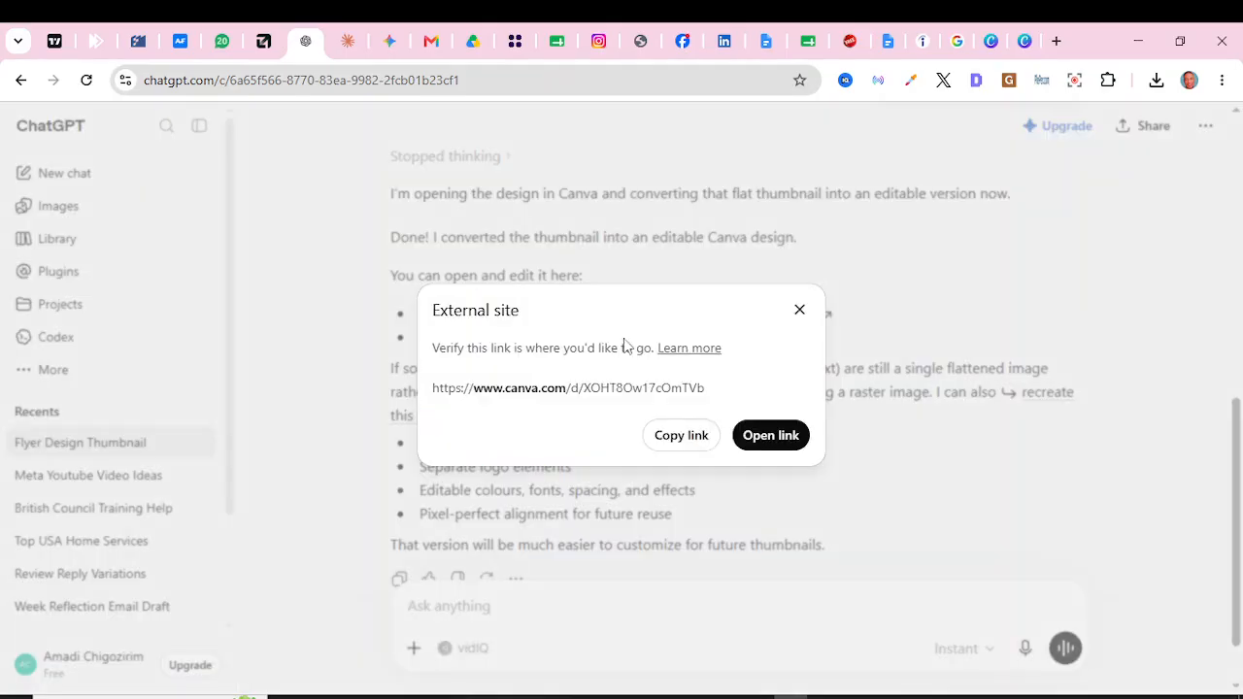
{"action": "left_click", "coordinate": [764, 445]}
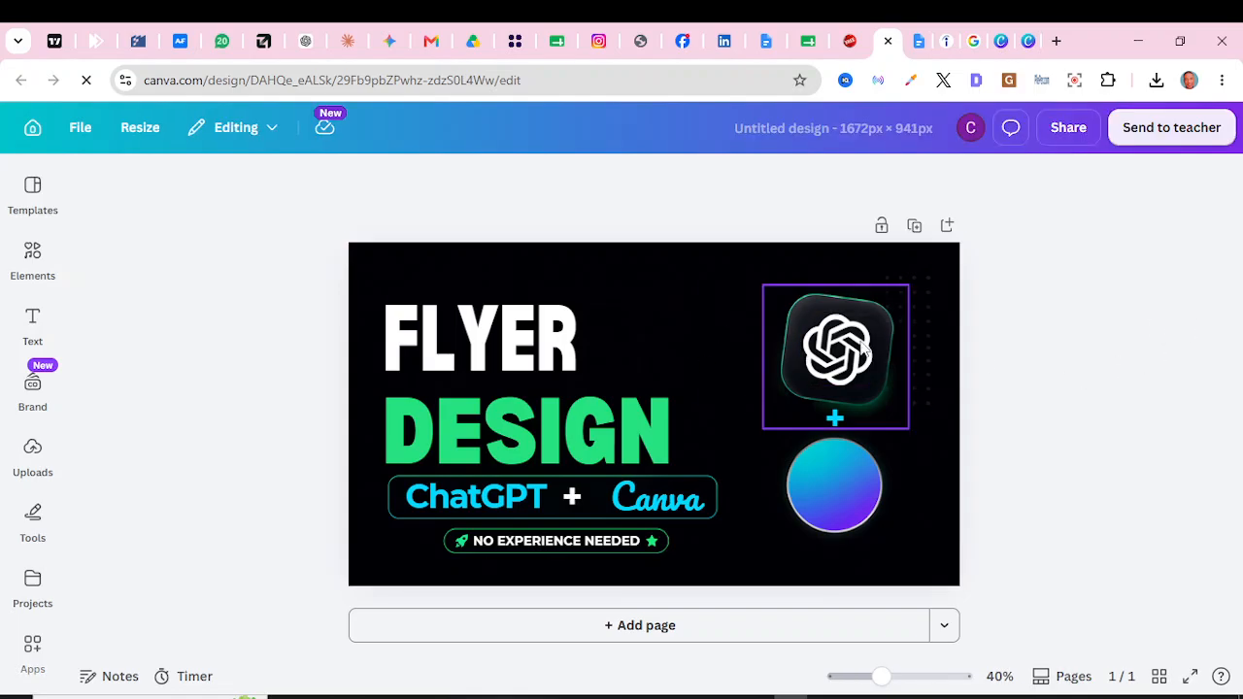
{"action": "left_click", "coordinate": [486, 333]}
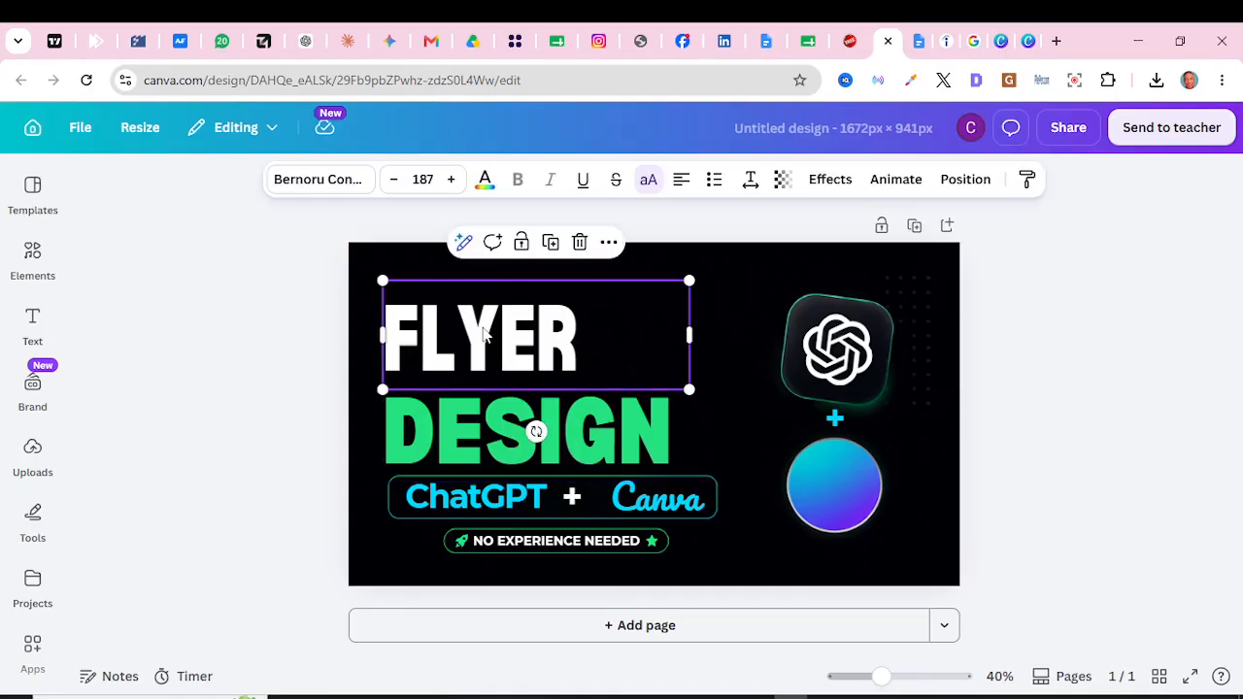
{"action": "left_click", "coordinate": [823, 355]}
{"action": "left_click", "coordinate": [733, 335]}
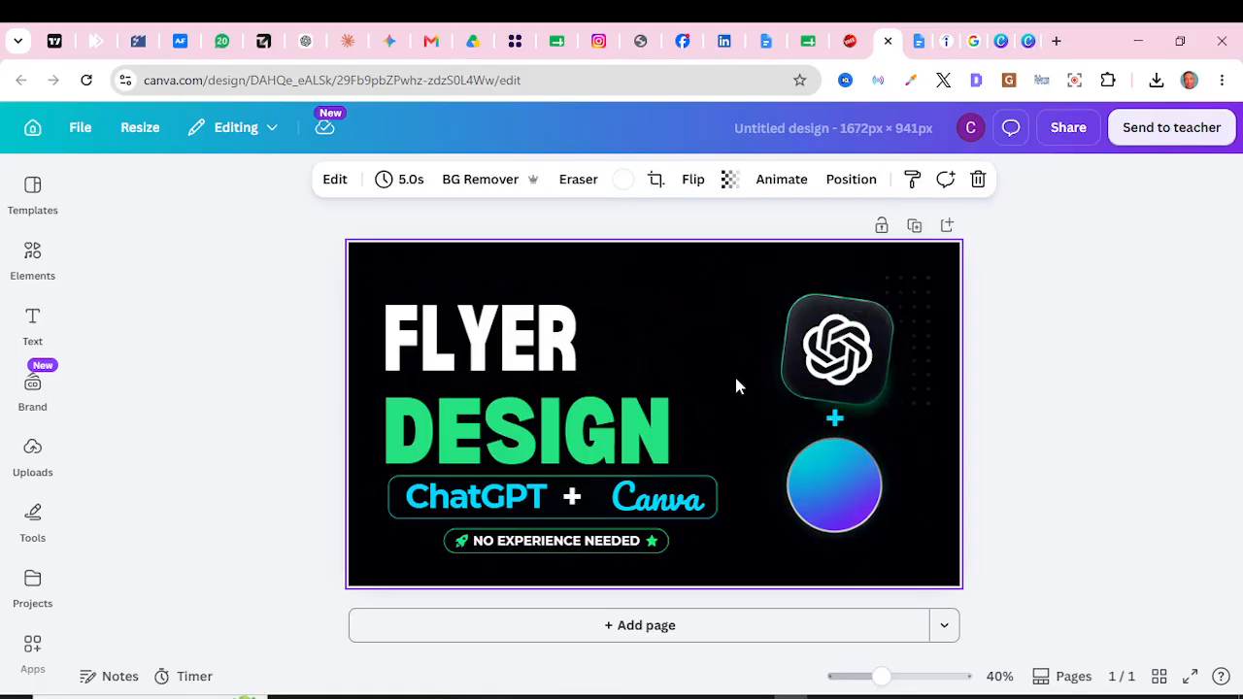
{"action": "left_click", "coordinate": [602, 437]}
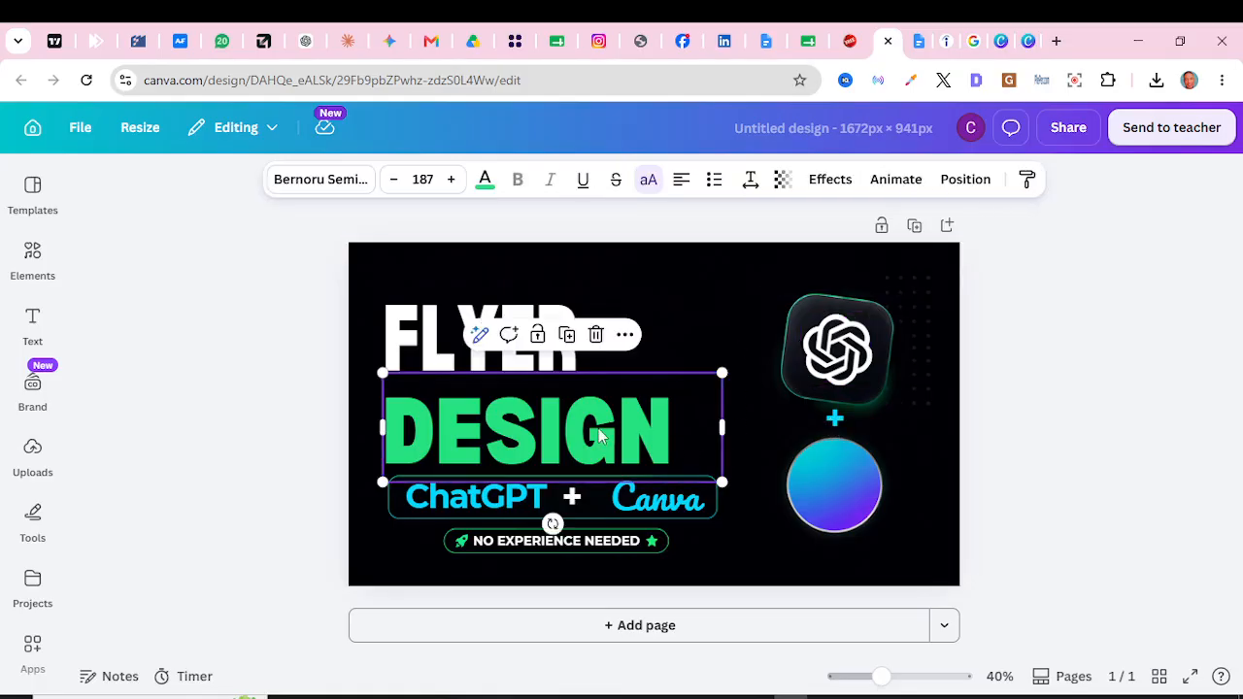
{"action": "left_click", "coordinate": [1057, 437]}
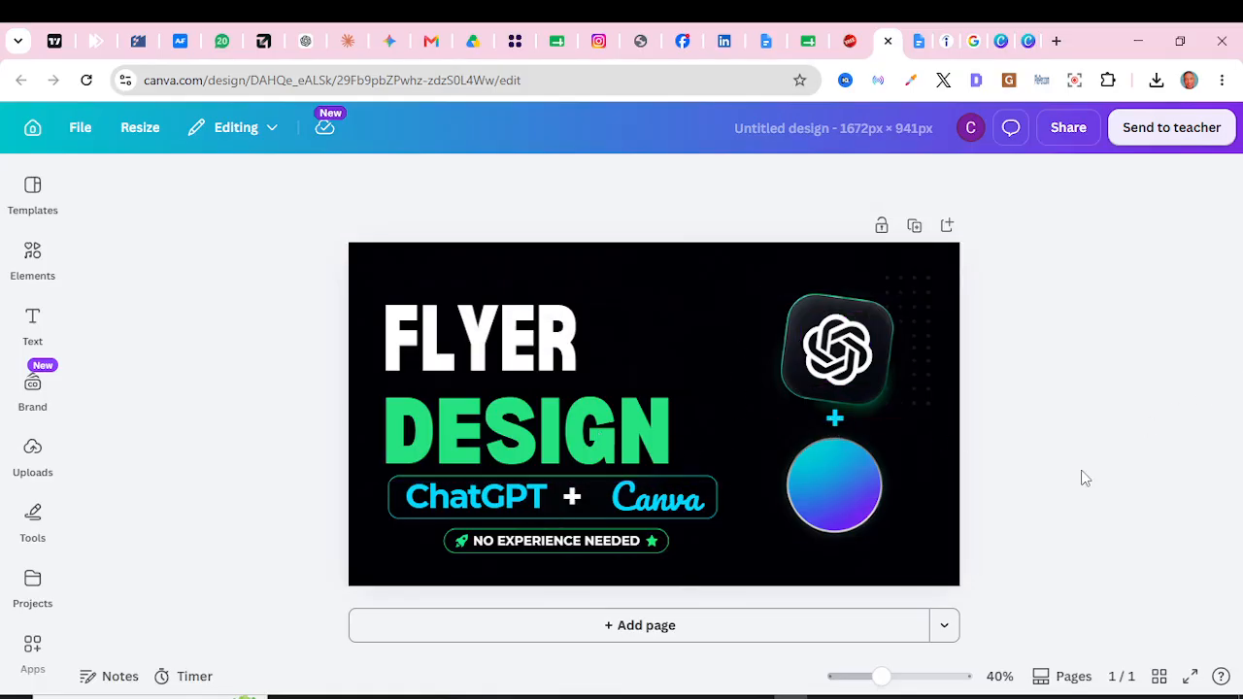
Step: Duplicate the NO EXPERIENCE NEEDED badge text and place the copy just below it
{"action": "double_click", "coordinate": [575, 543]}
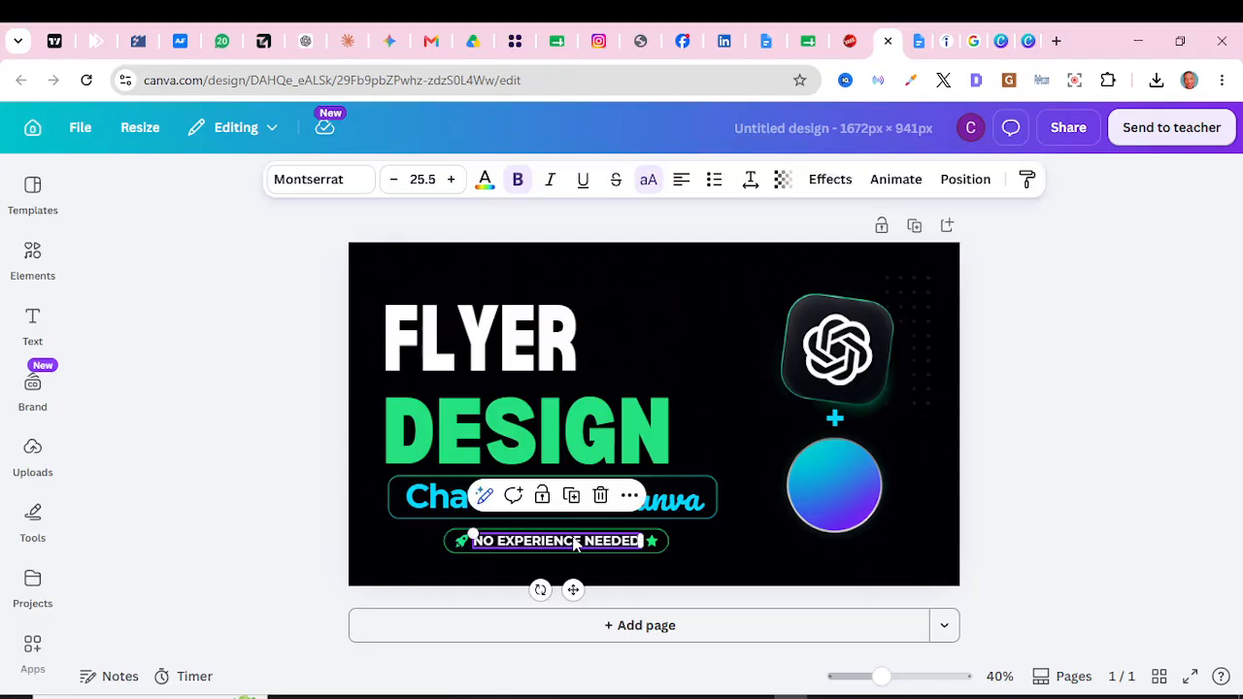
{"action": "key", "text": "ctrl+d"}
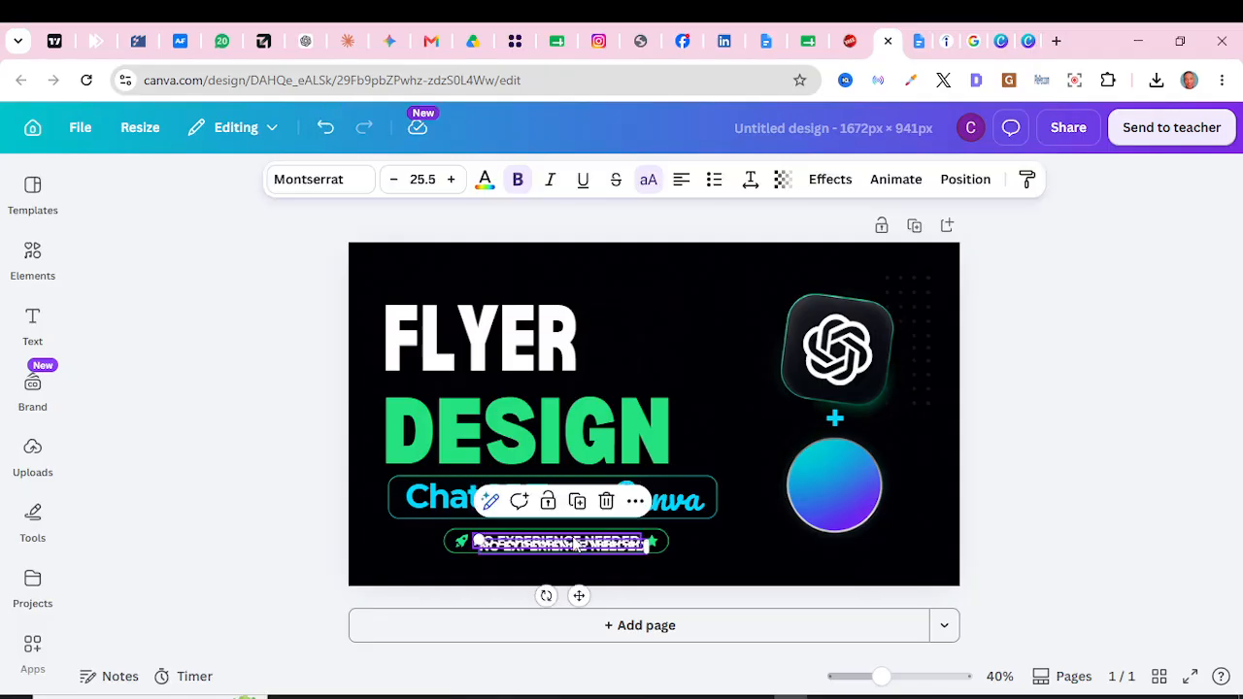
{"action": "left_click_drag", "start_coordinate": [579, 595], "coordinate": [575, 609]}
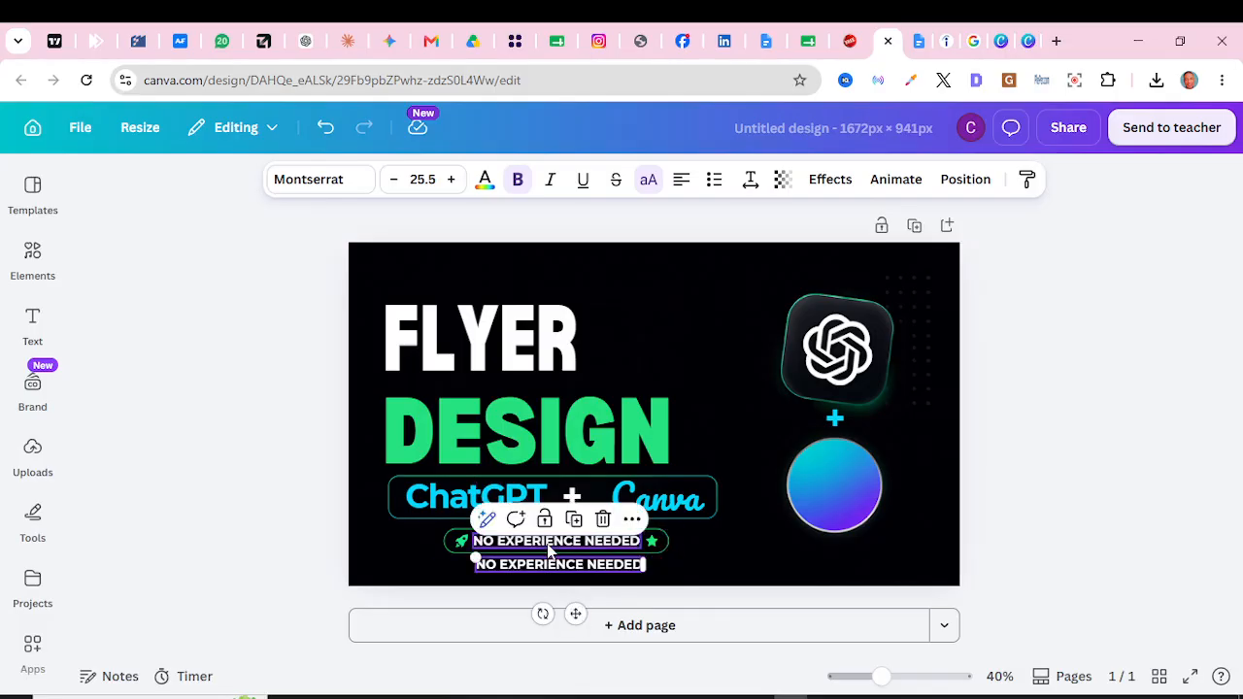
{"action": "left_click", "coordinate": [550, 544], "text": "shift"}
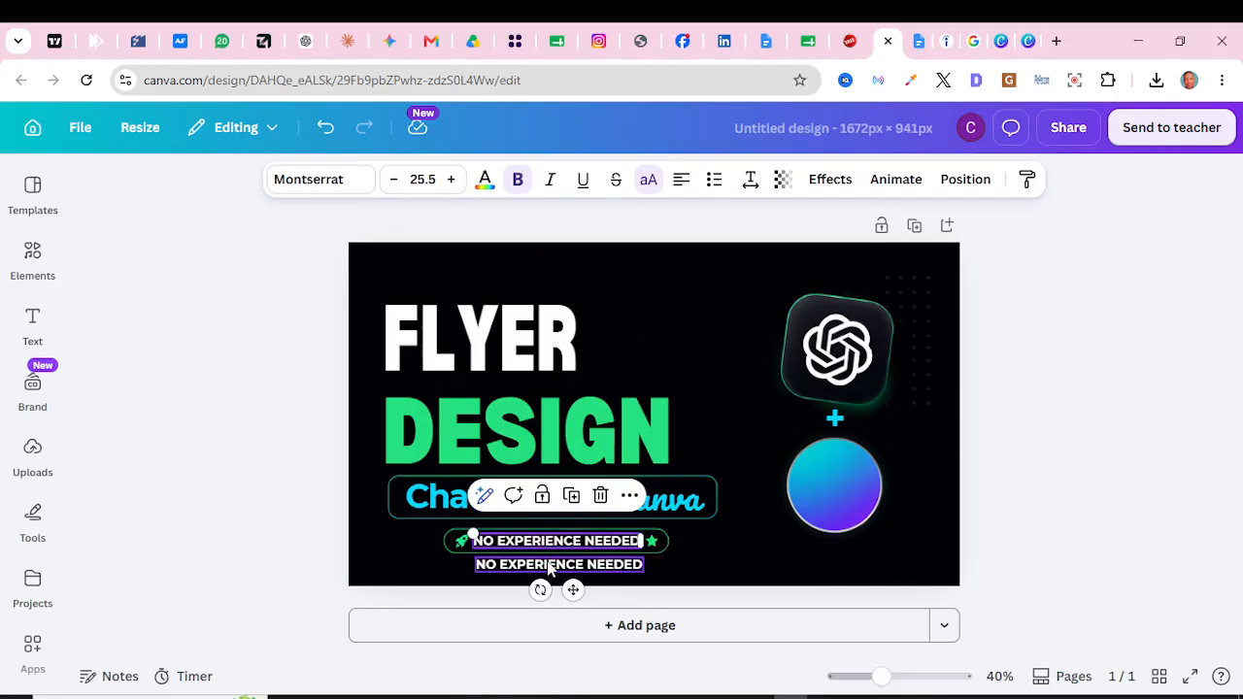
{"action": "left_click", "coordinate": [549, 570]}
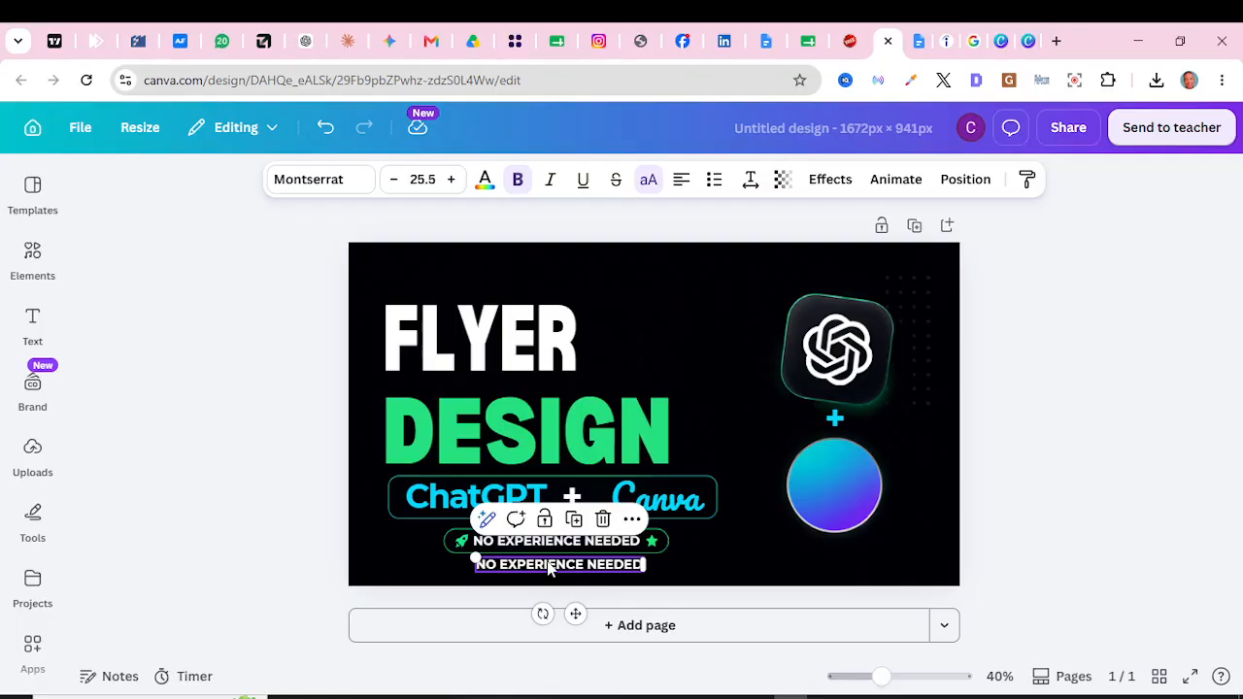
{"action": "left_click", "coordinate": [549, 563]}
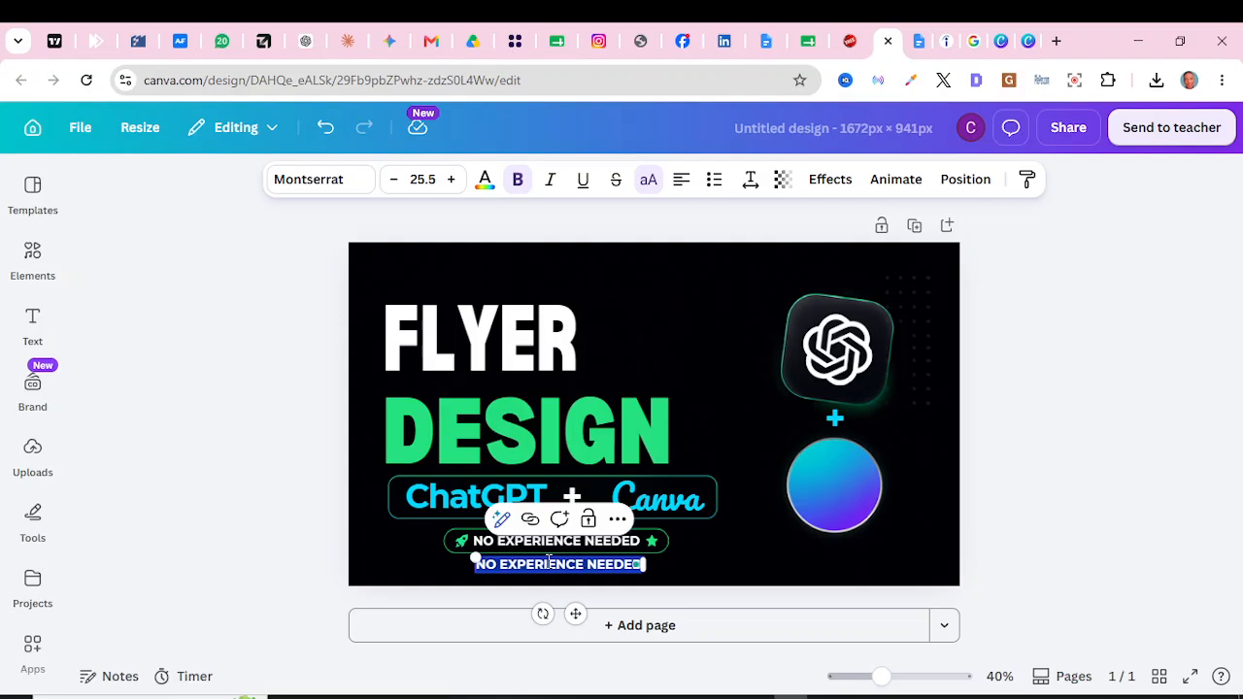
Step: Replace the copy's text with 'IG:' and the creator's Instagram handle, centered under the badge
{"action": "type", "text": "G:"}
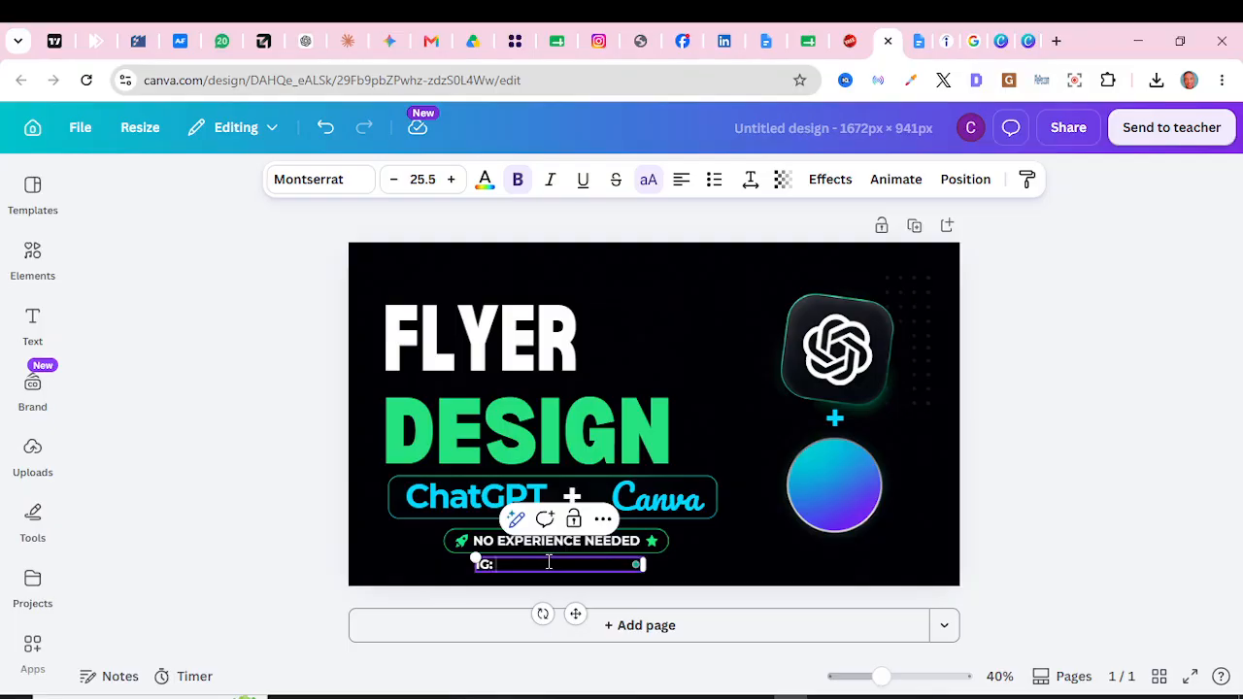
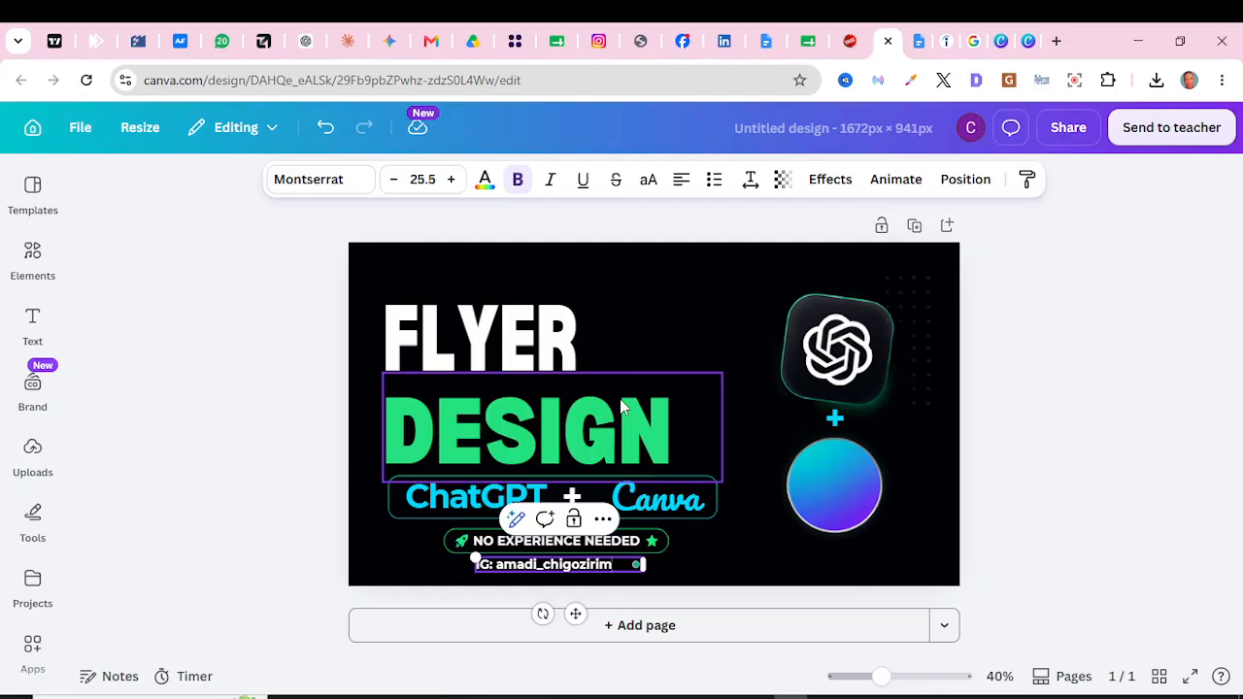
{"action": "left_click", "coordinate": [232, 483]}
{"action": "left_click_drag", "start_coordinate": [500, 563], "coordinate": [502, 567]}
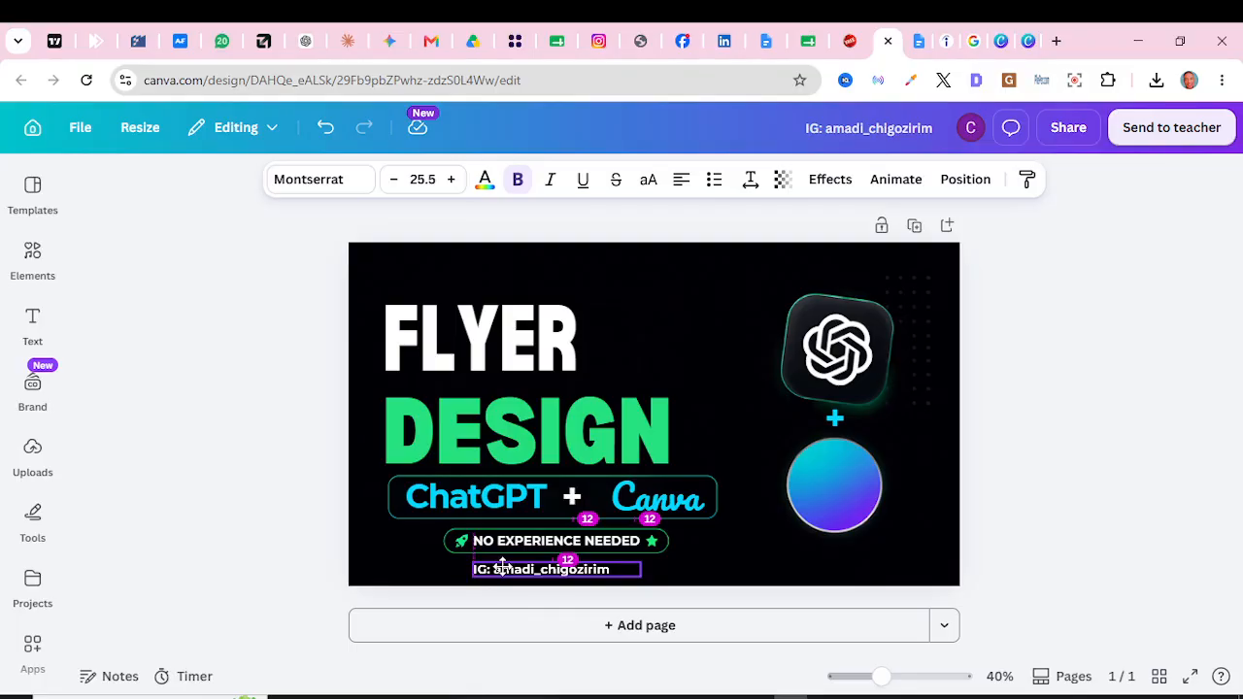
{"action": "mouse_move", "coordinate": [503, 565]}
{"action": "left_mouse_down"}
{"action": "mouse_move", "coordinate": [509, 573]}
{"action": "mouse_move", "coordinate": [508, 562]}
{"action": "left_mouse_up"}
{"action": "left_click", "coordinate": [260, 495]}
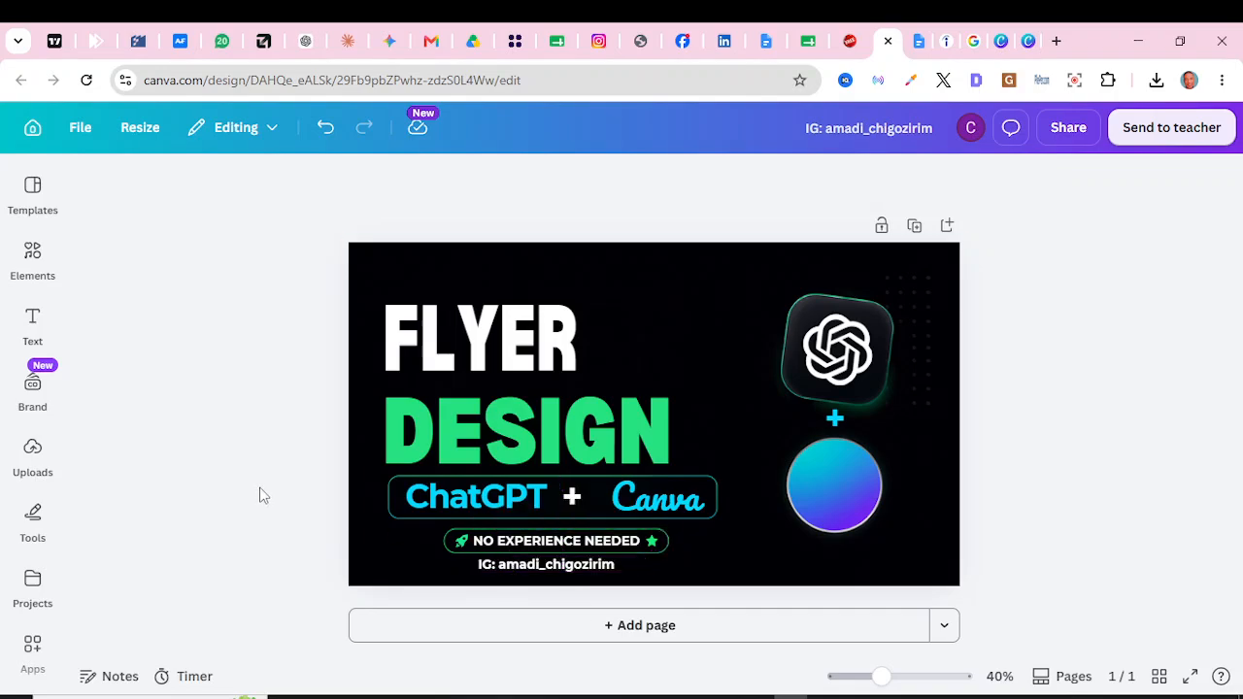
Step: Delete the Instagram handle line and rename the design 'design with canva and chatgpt'
{"action": "left_click", "coordinate": [550, 569]}
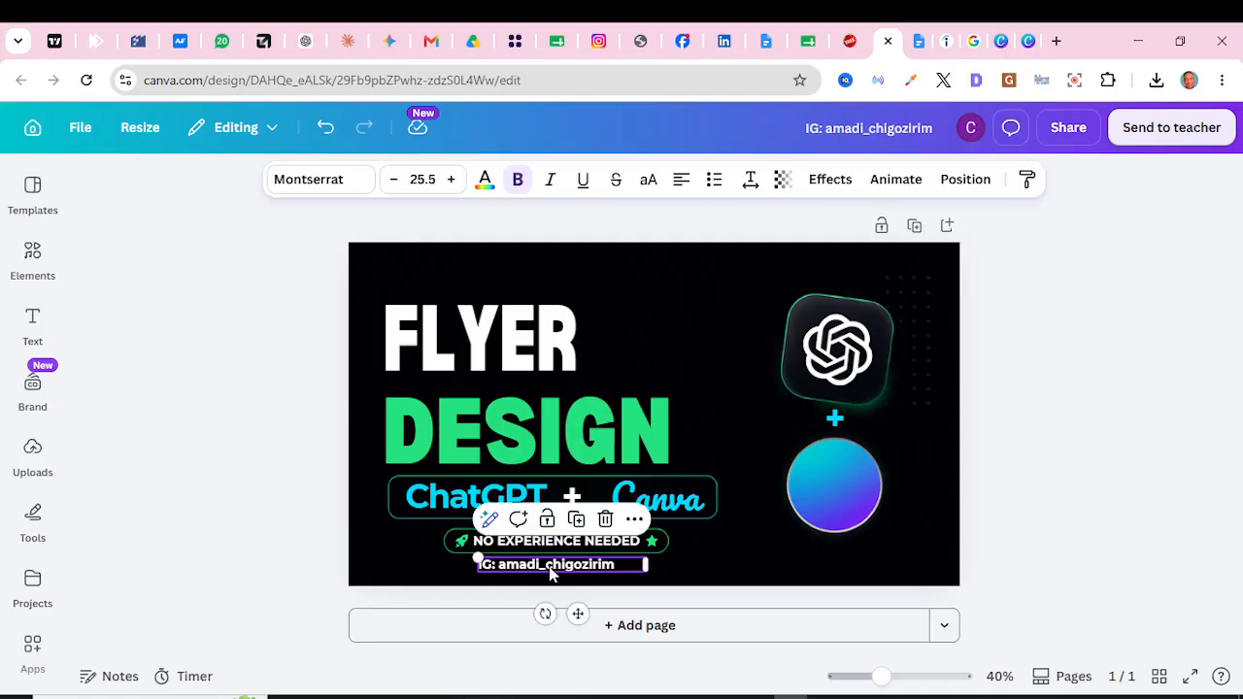
{"action": "key", "text": "Delete"}
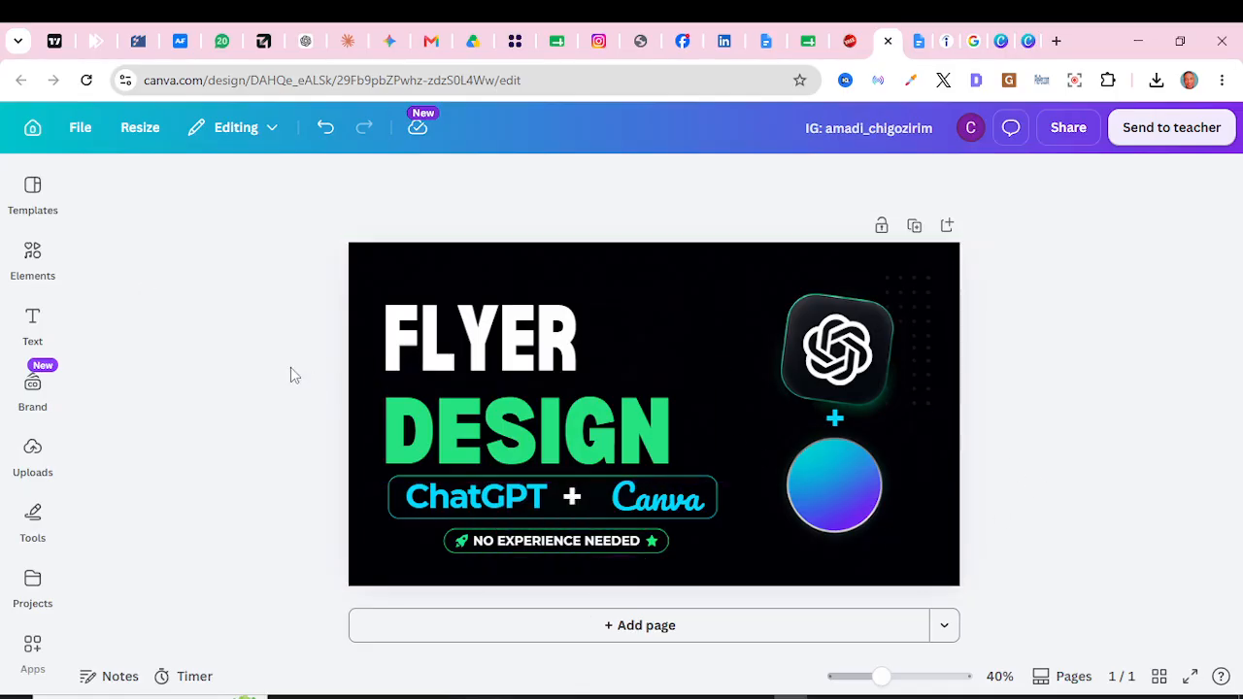
{"action": "left_click", "coordinate": [872, 137]}
{"action": "key", "text": "ctrl+a"}
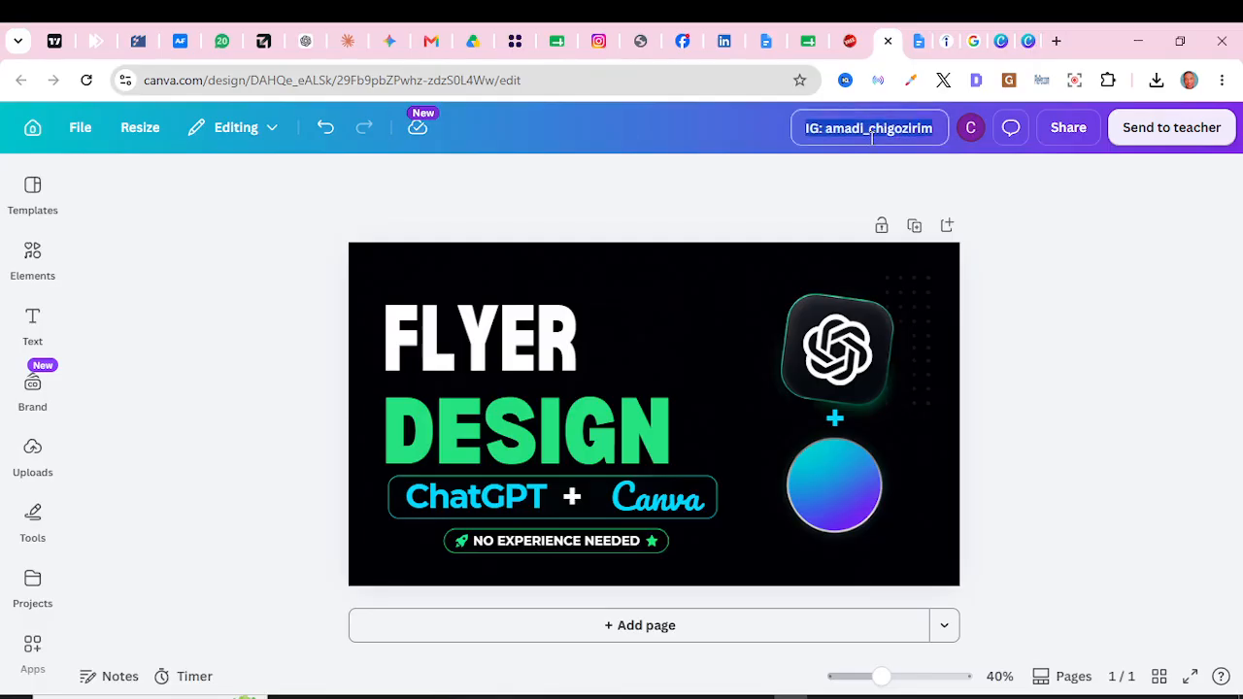
{"action": "type", "text": "design w"}
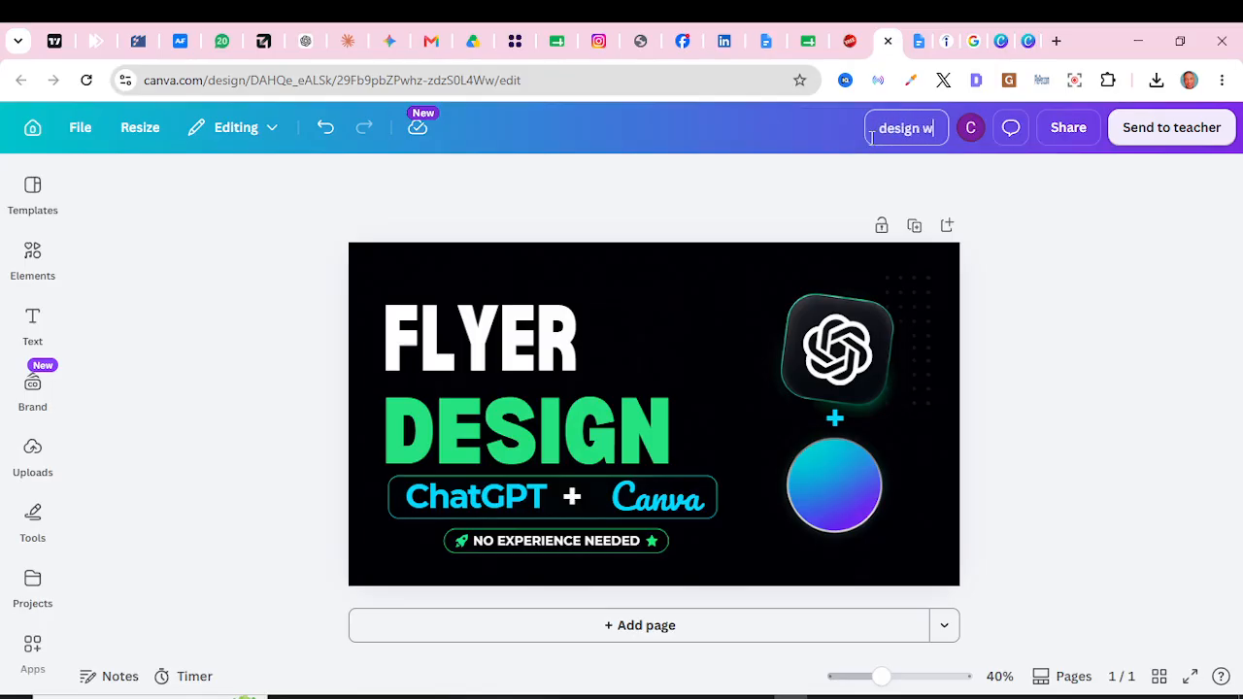
{"action": "type", "text": "ith canv"}
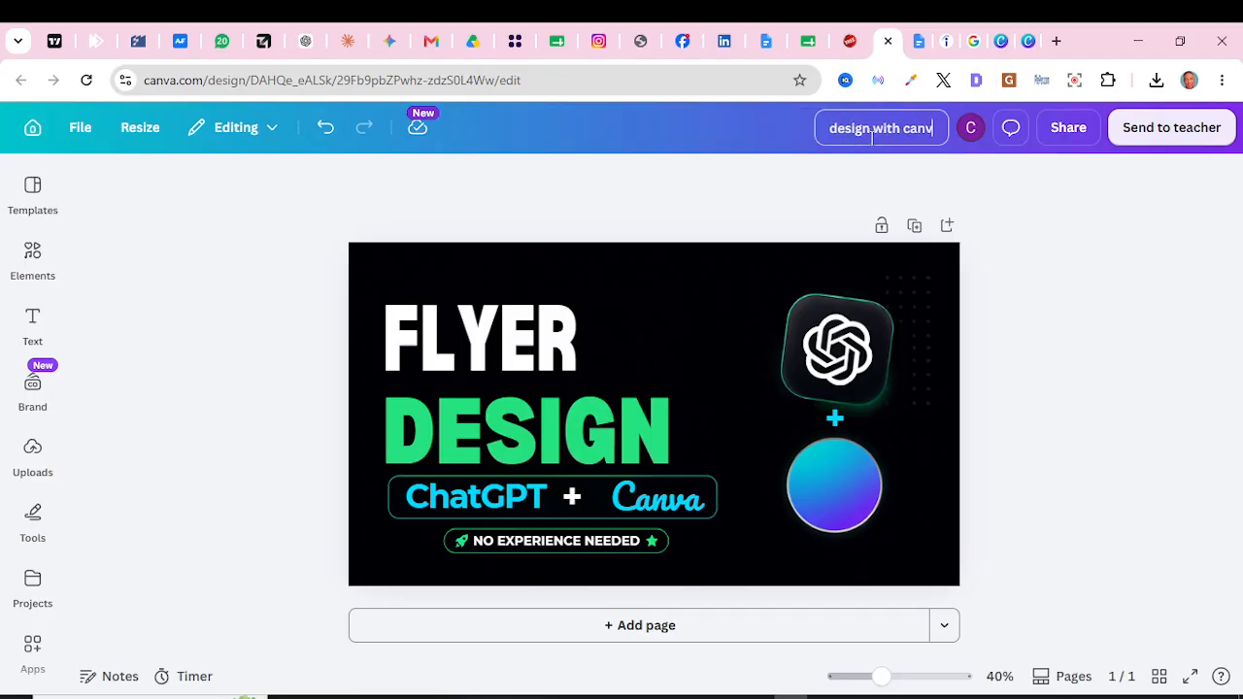
{"action": "type", "text": "a an"}
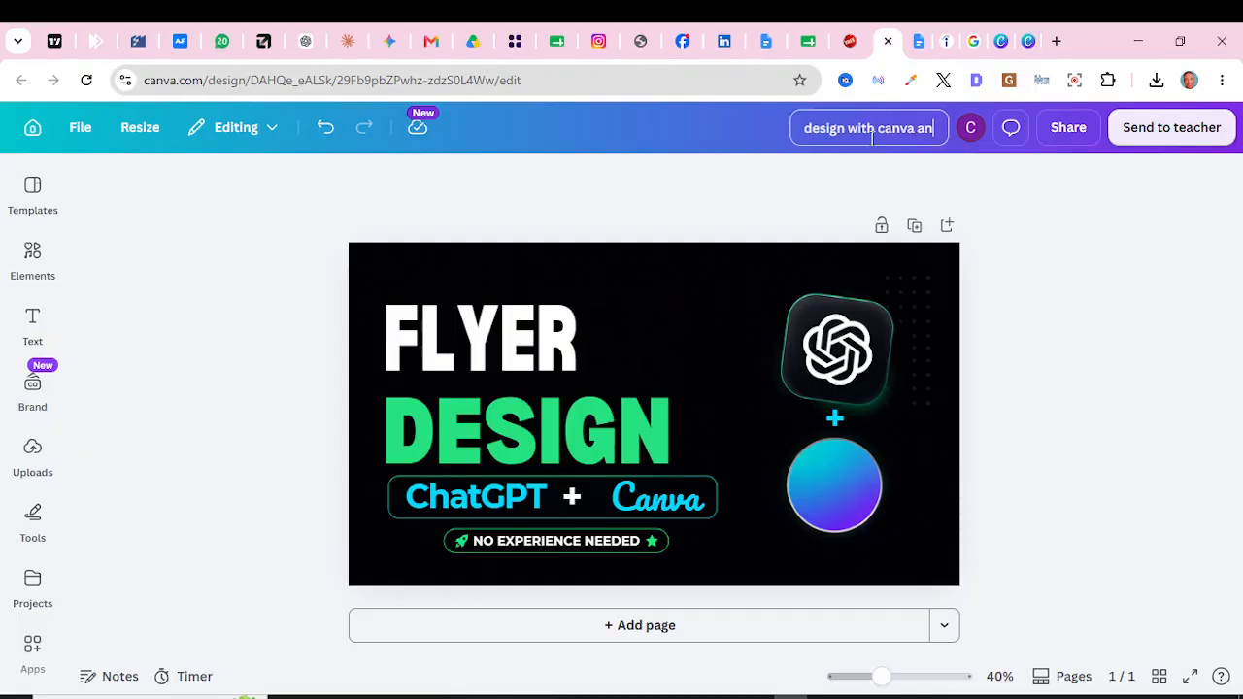
{"action": "type", "text": "d chatgpt"}
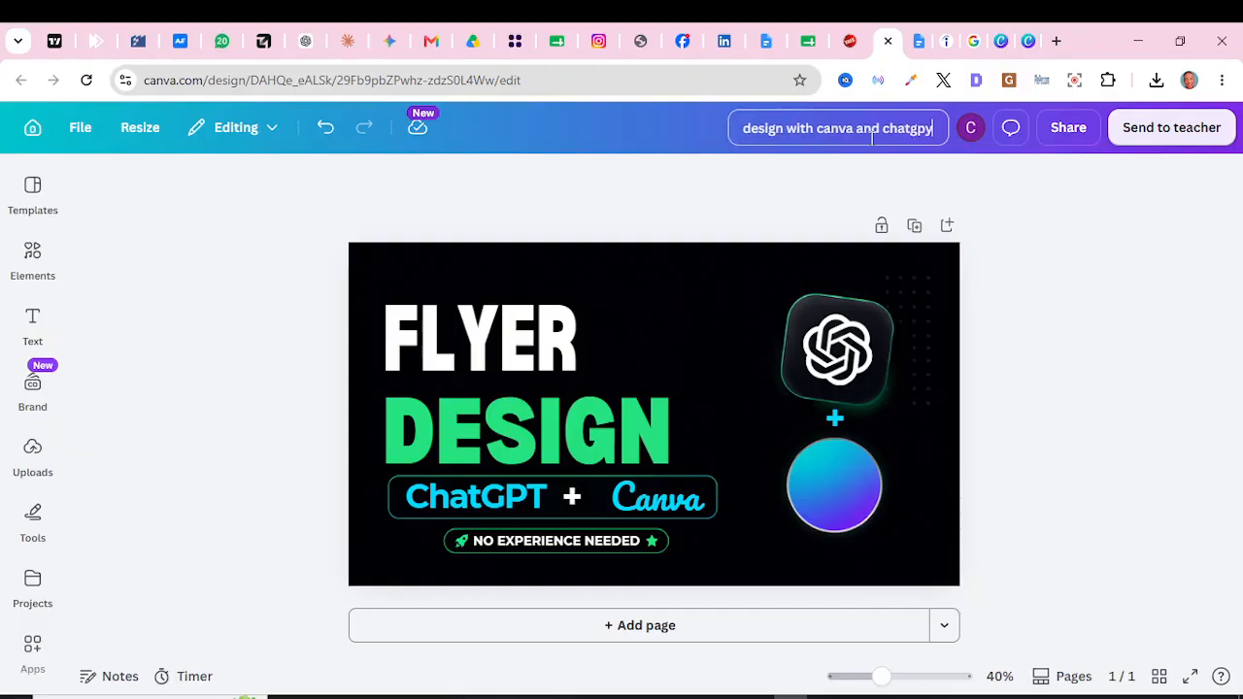
{"action": "key", "text": "Return"}
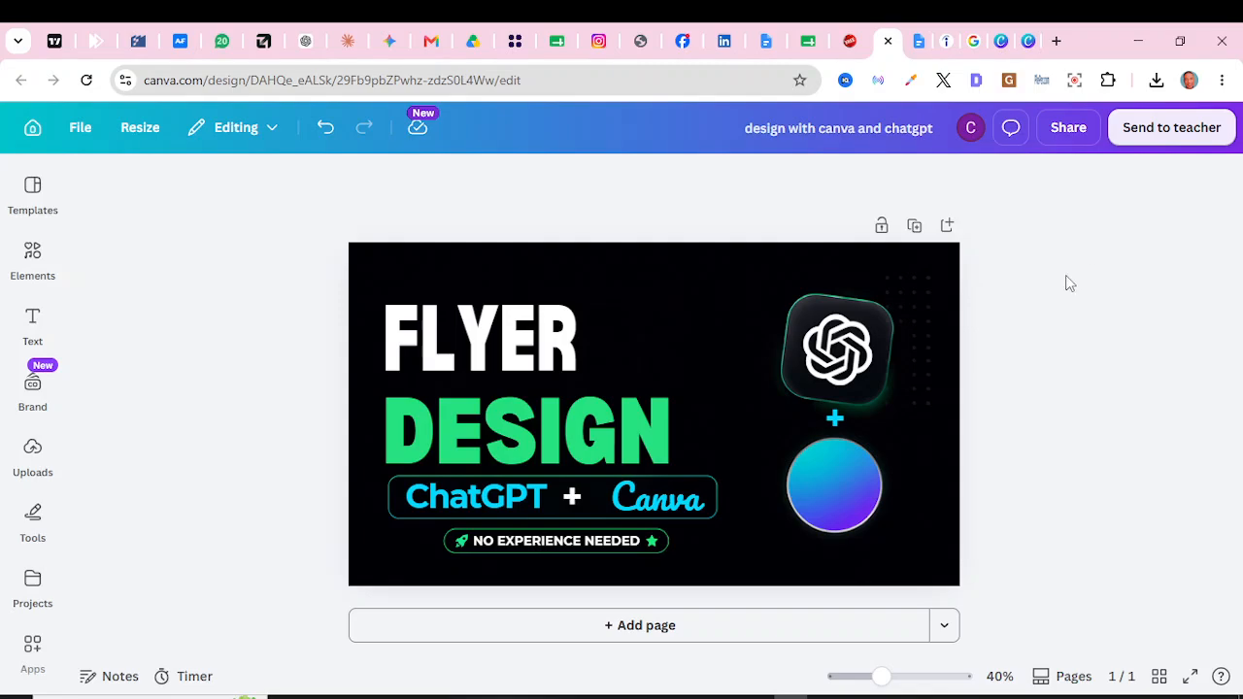
Step: Download the flyer from the Share menu as a high-quality PNG
{"action": "left_click", "coordinate": [1068, 136]}
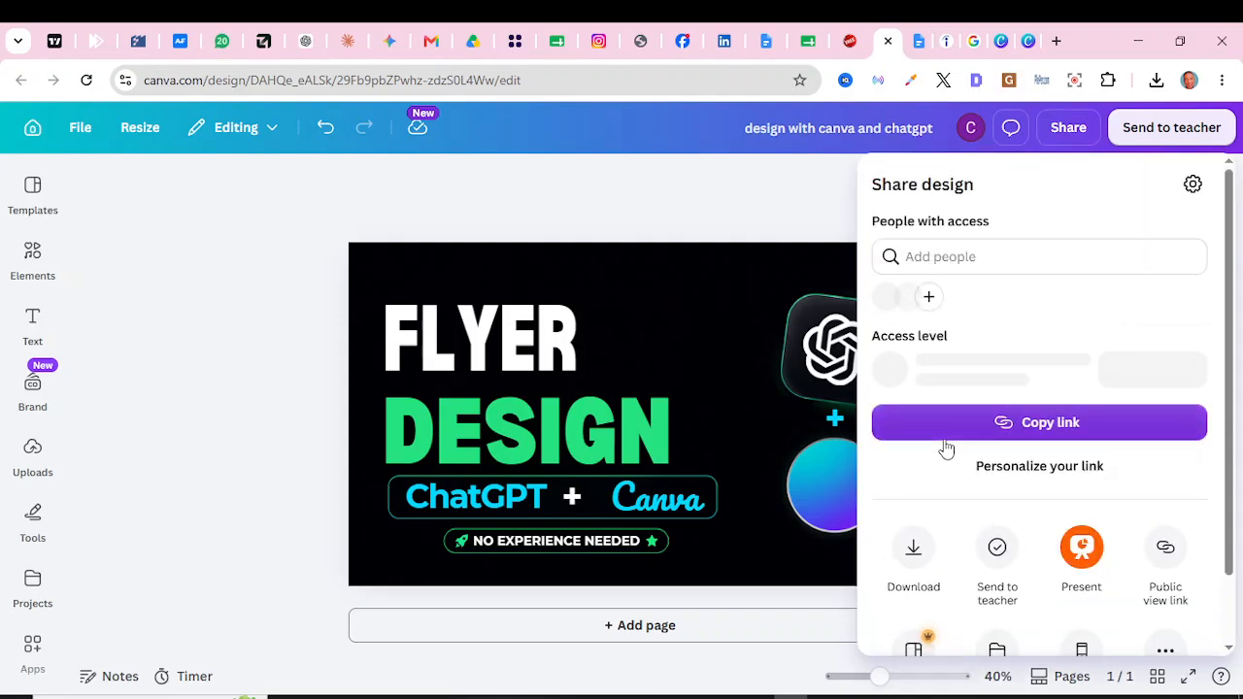
{"action": "left_click", "coordinate": [913, 556]}
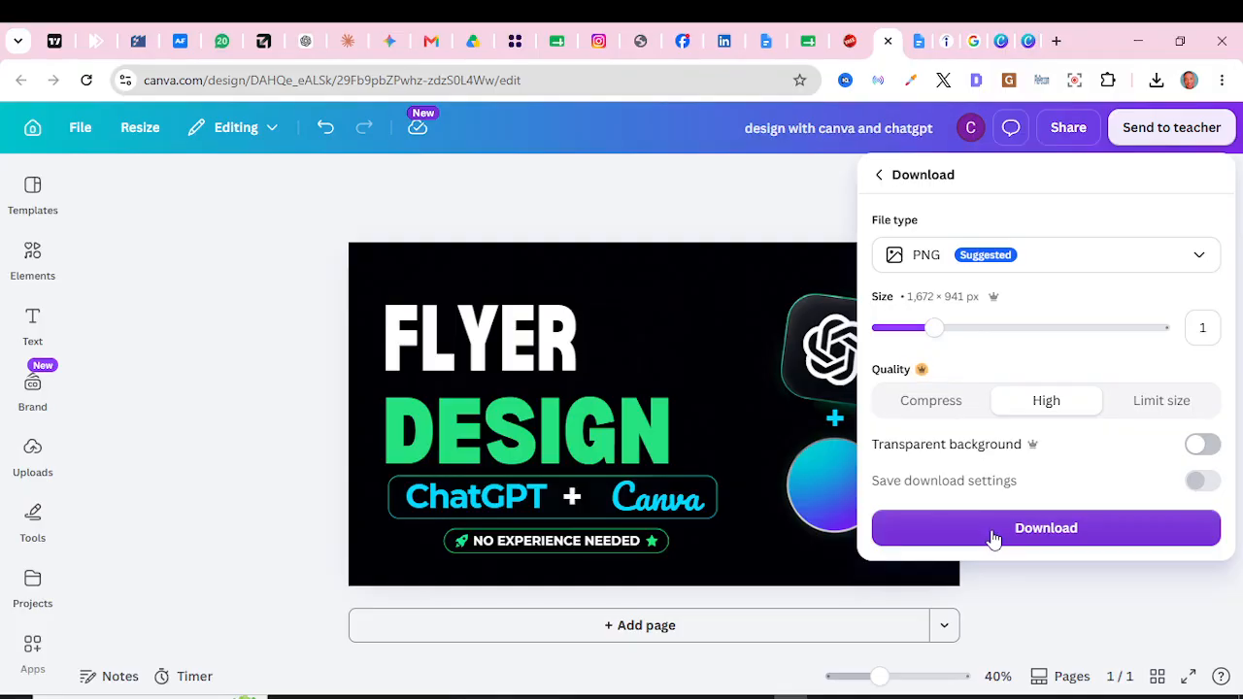
{"action": "left_click", "coordinate": [988, 534]}
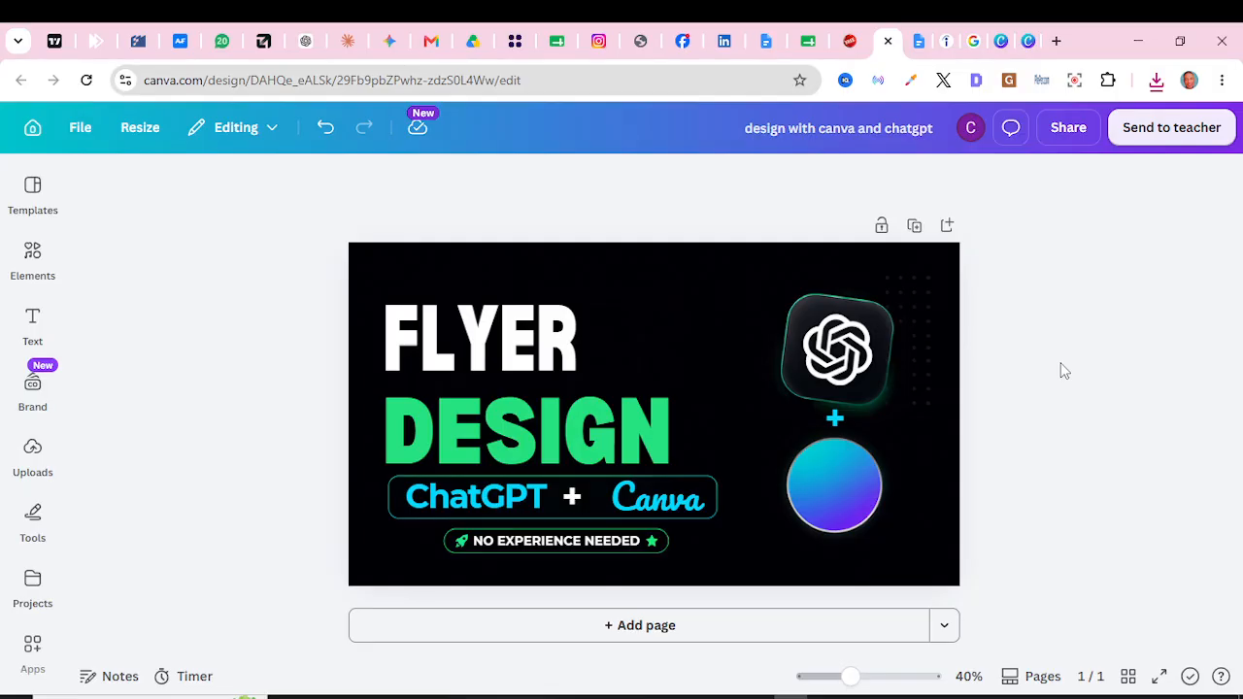
{"action": "left_click", "coordinate": [857, 698]}
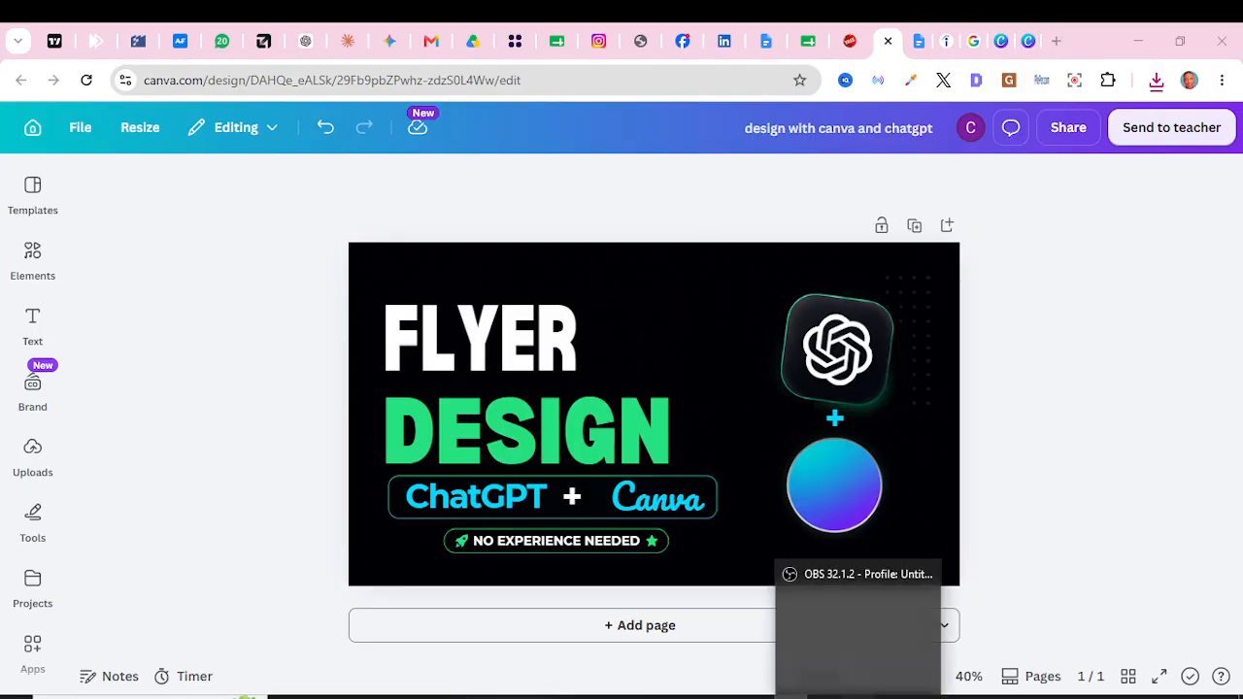